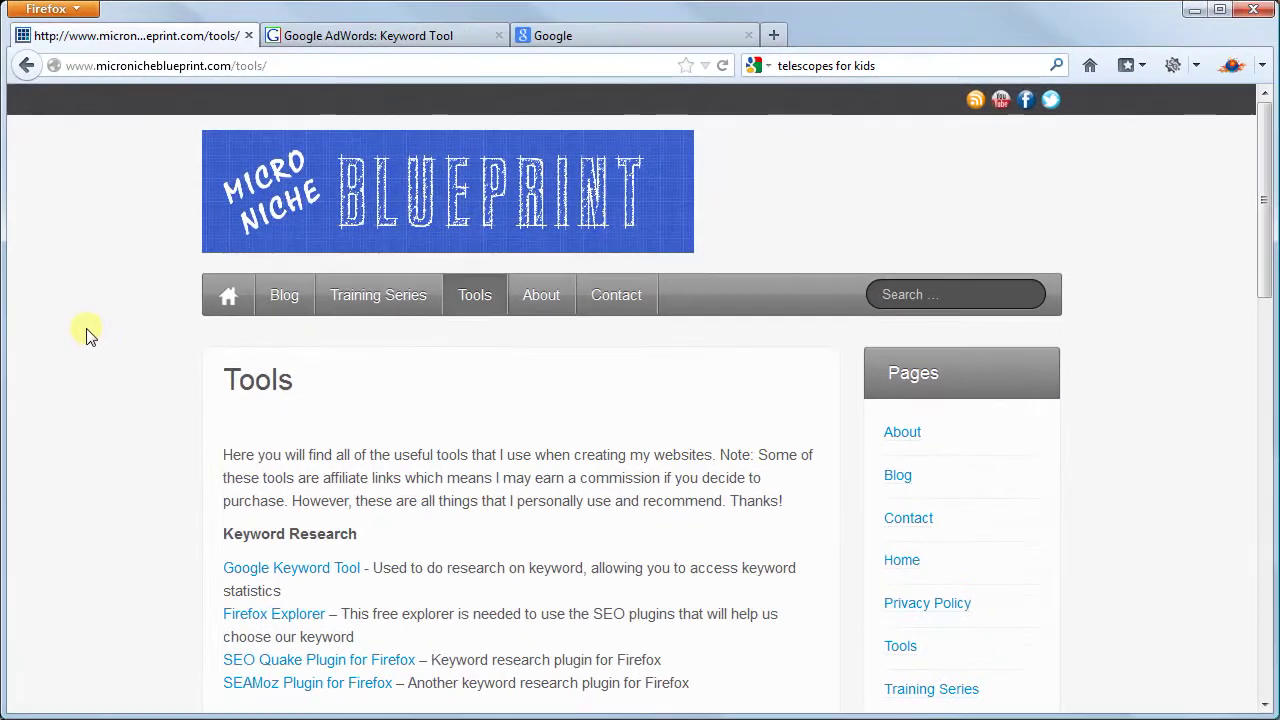
Step: Scroll down the blog's Tools page and switch to the Google AdWords Keyword Tool tab
scroll(86, 335, "down", 3)
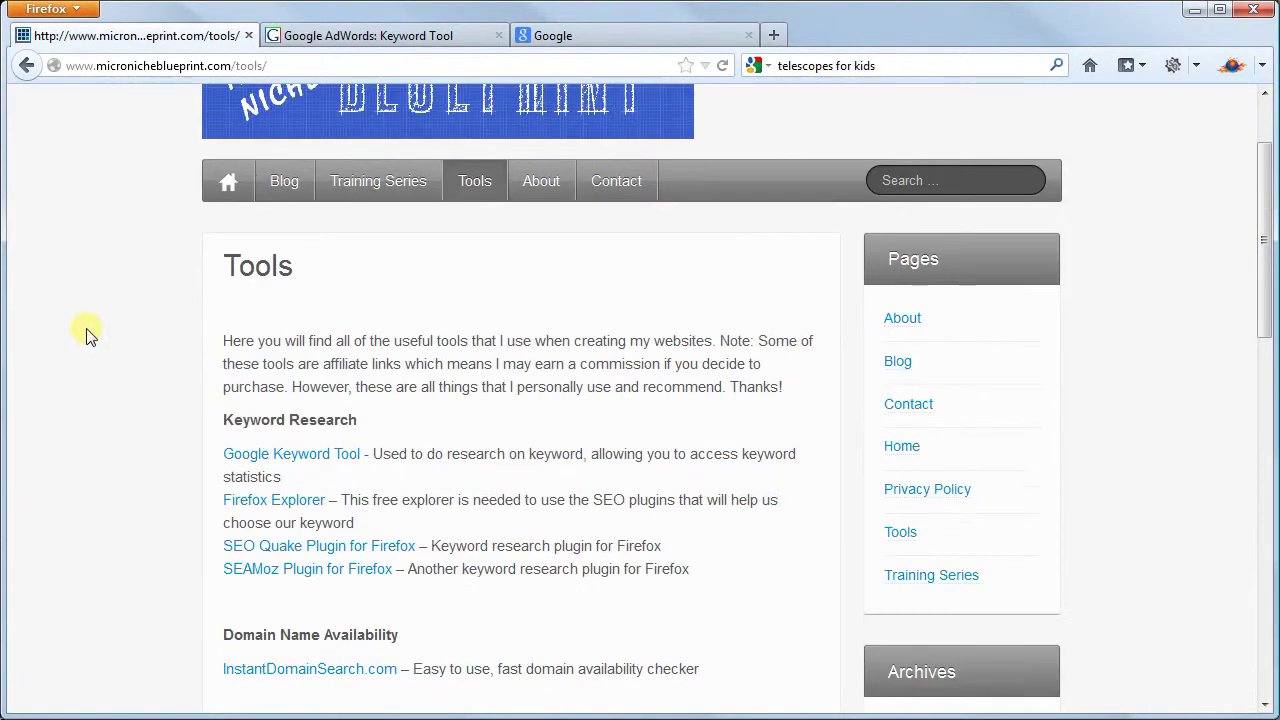
scroll(86, 335, "down", 2)
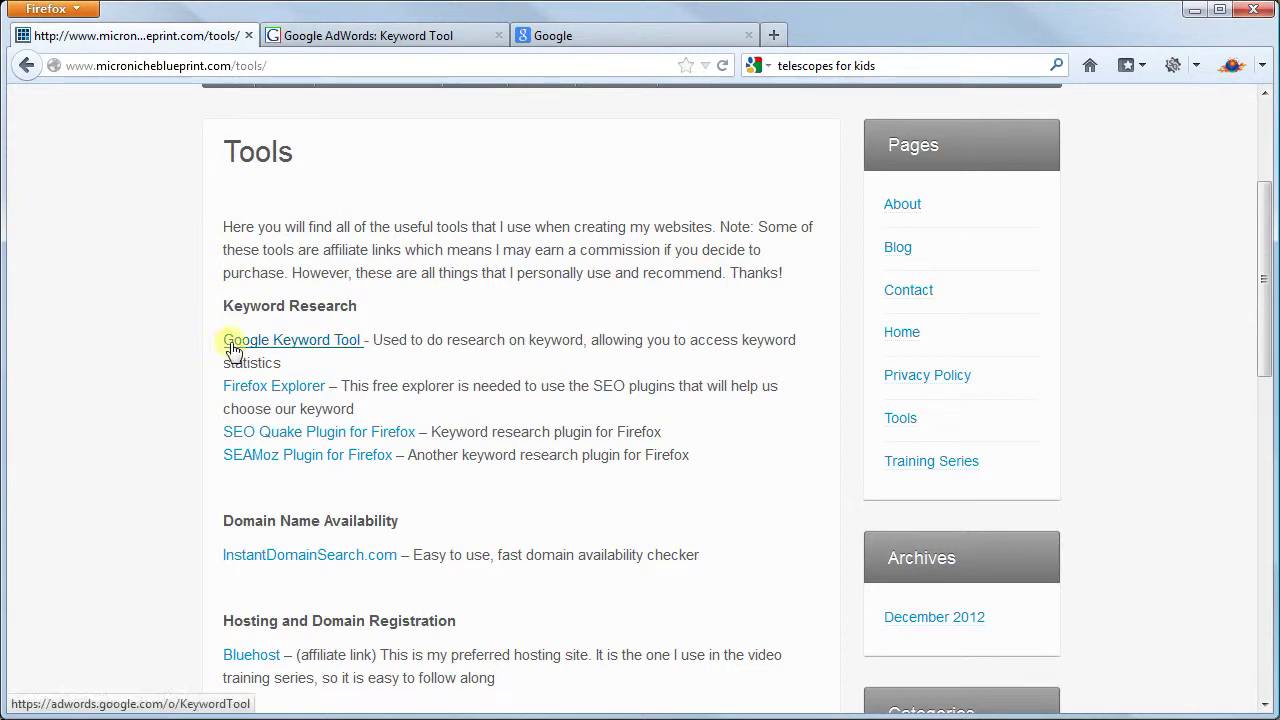
left_click(337, 44)
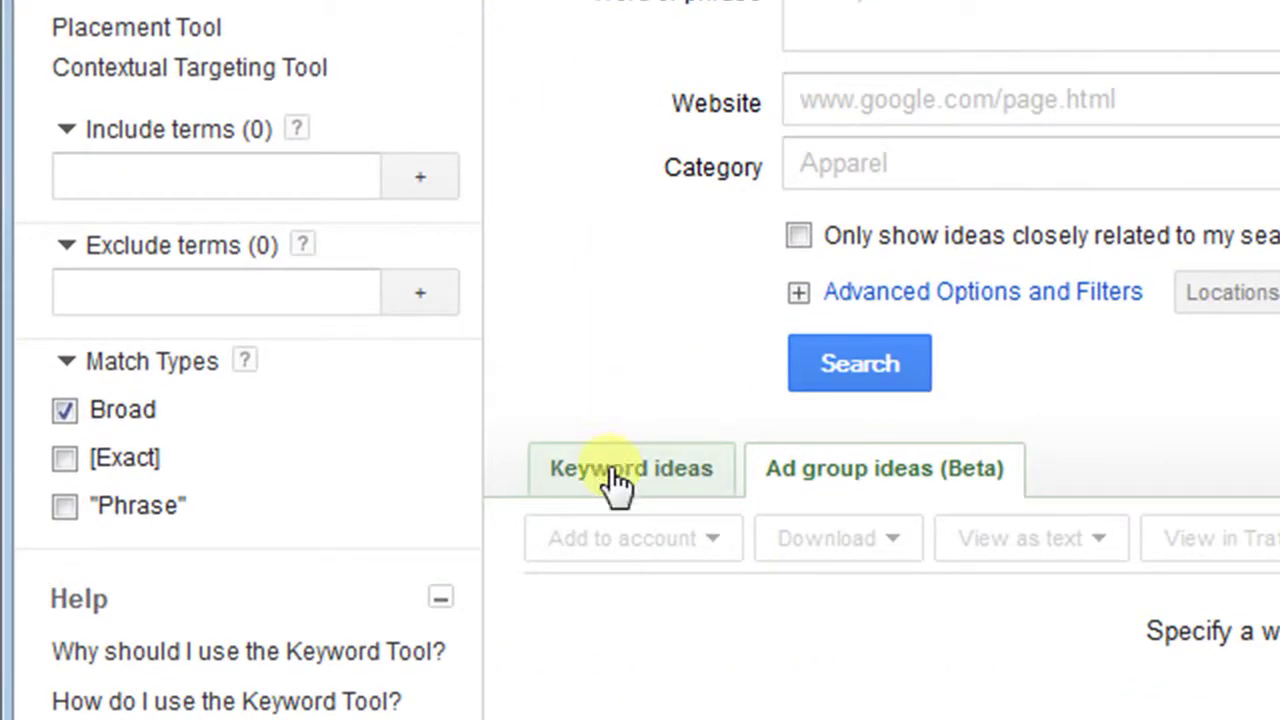
Step: List exact-match-only keyword ideas for 'telescopes for kids'
left_click(617, 484)
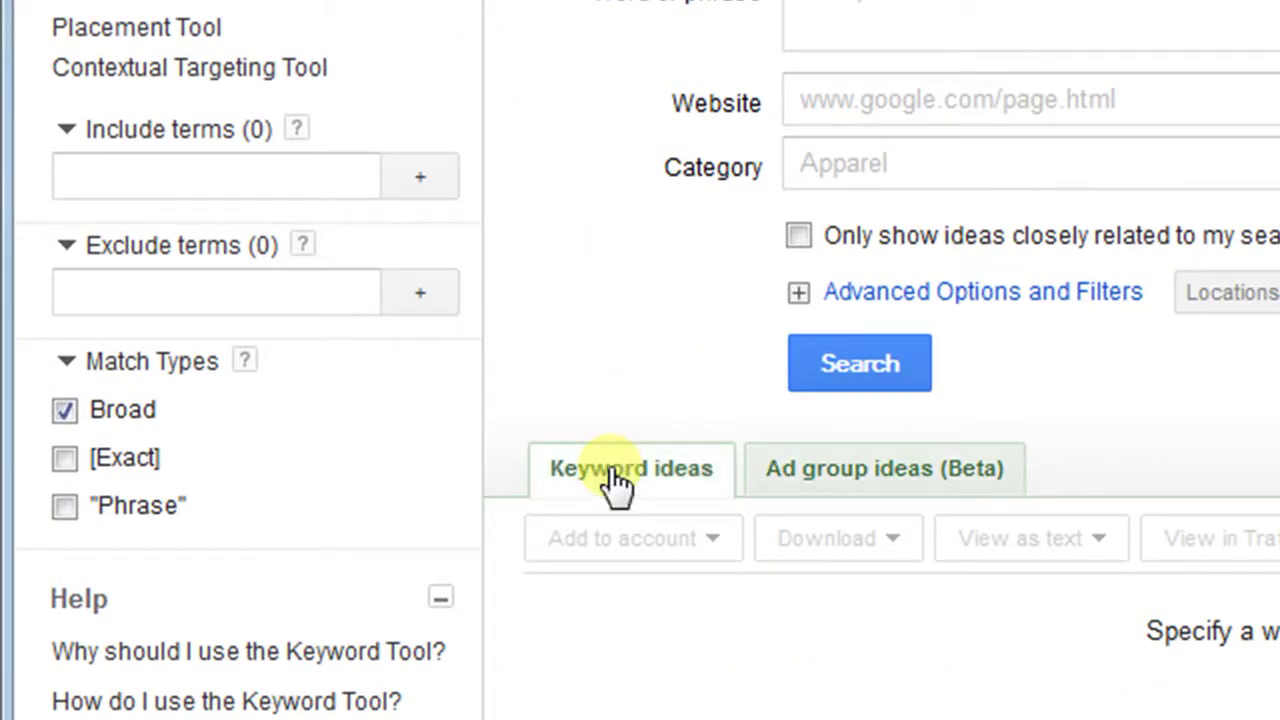
left_click(63, 458)
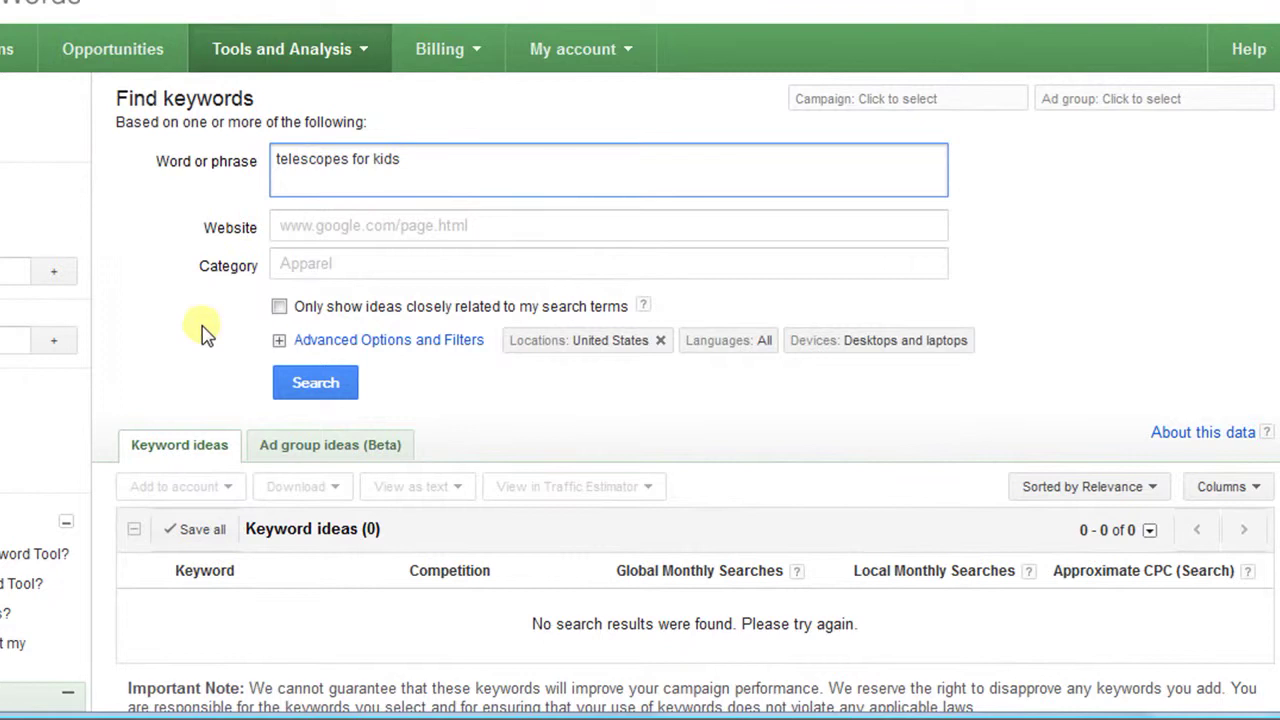
left_click(299, 392)
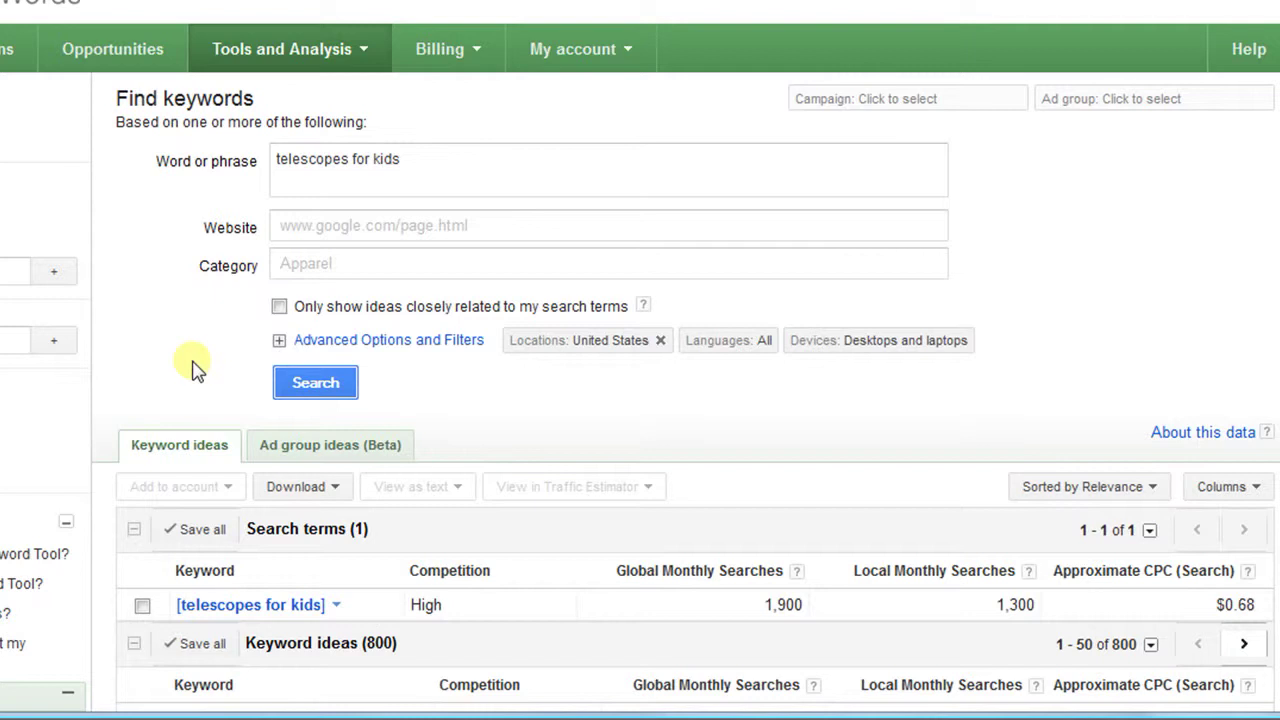
scroll(193, 369, "down", 2)
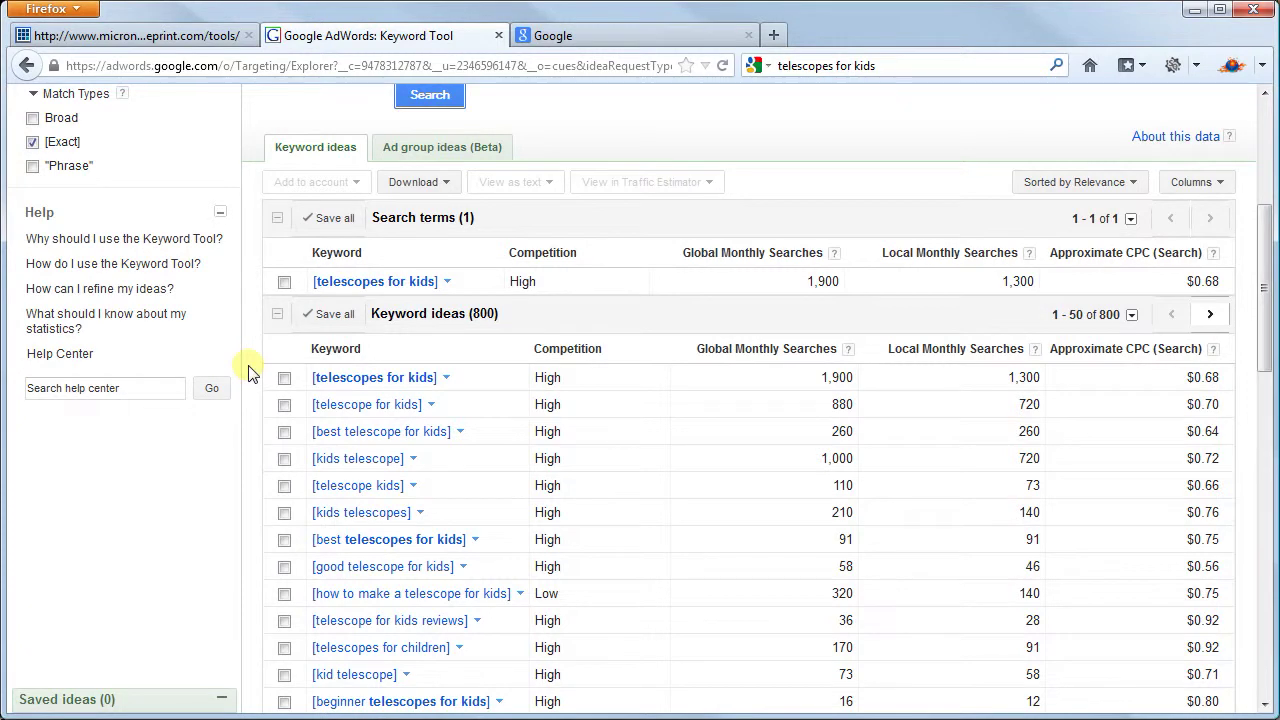
Step: Add an advanced filter of Local Monthly Searches >= 500
scroll(250, 373, "up", 5)
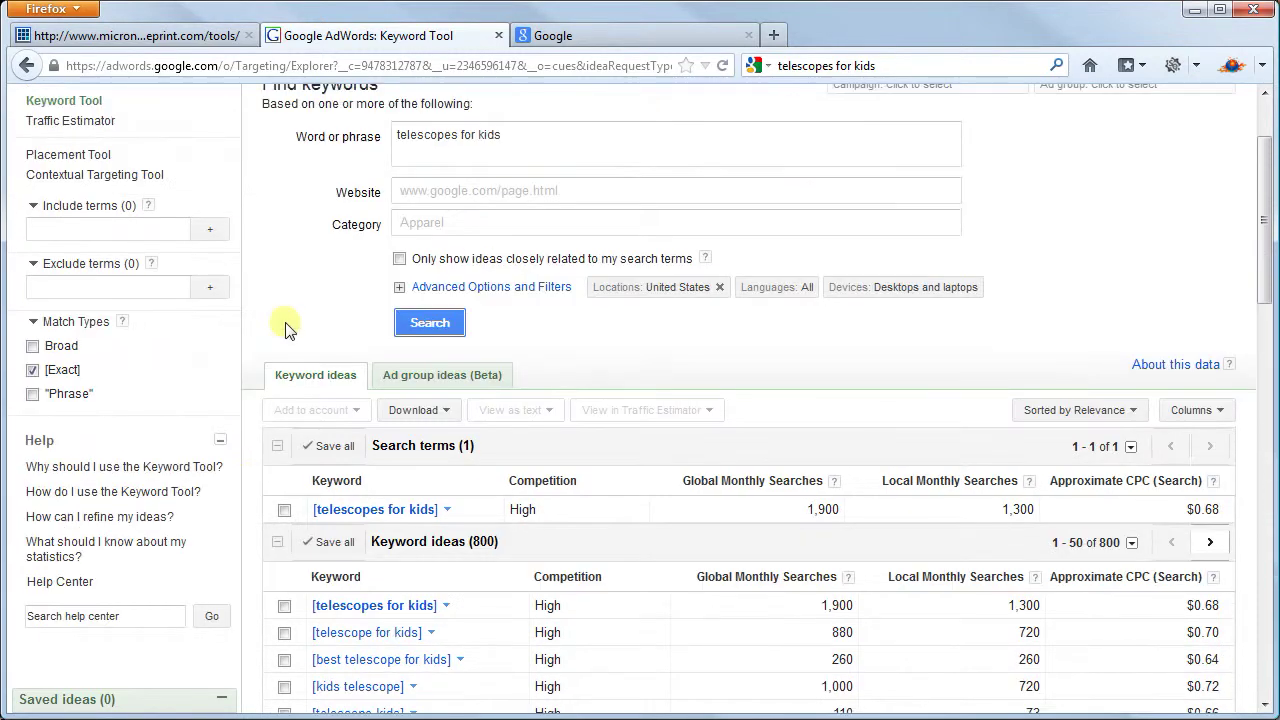
left_click(400, 288)
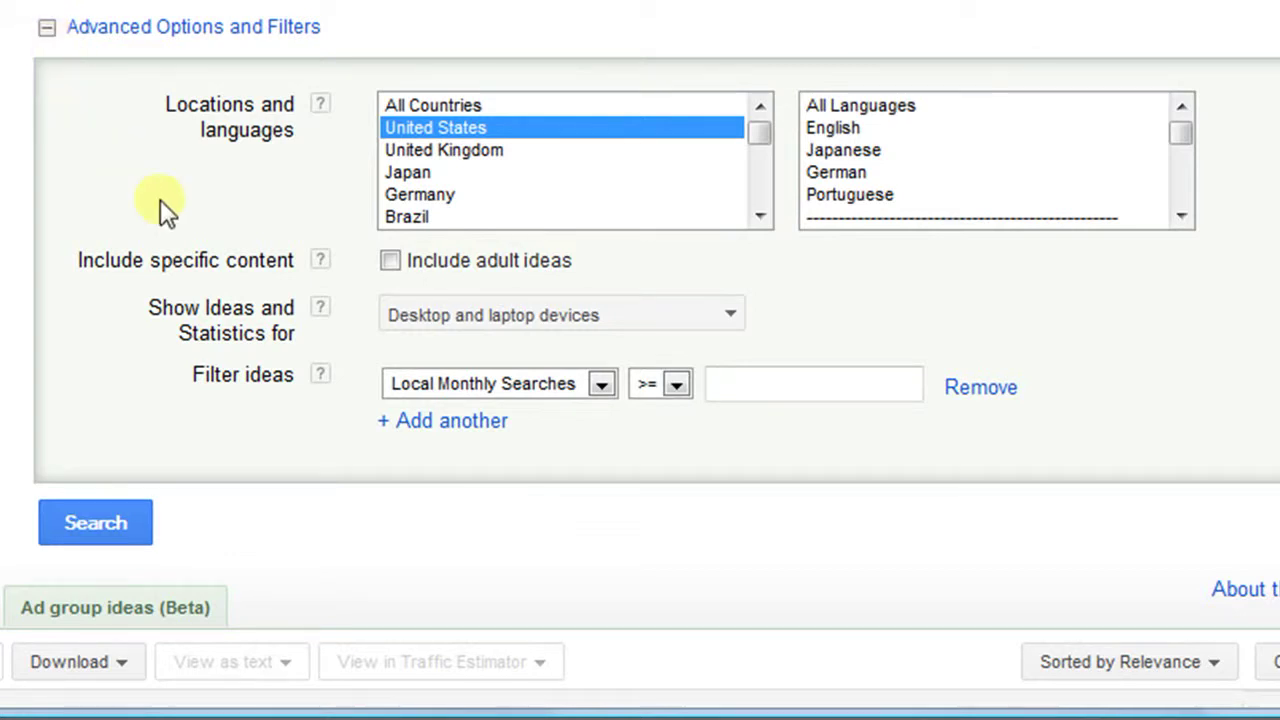
left_click(727, 385)
type("500")
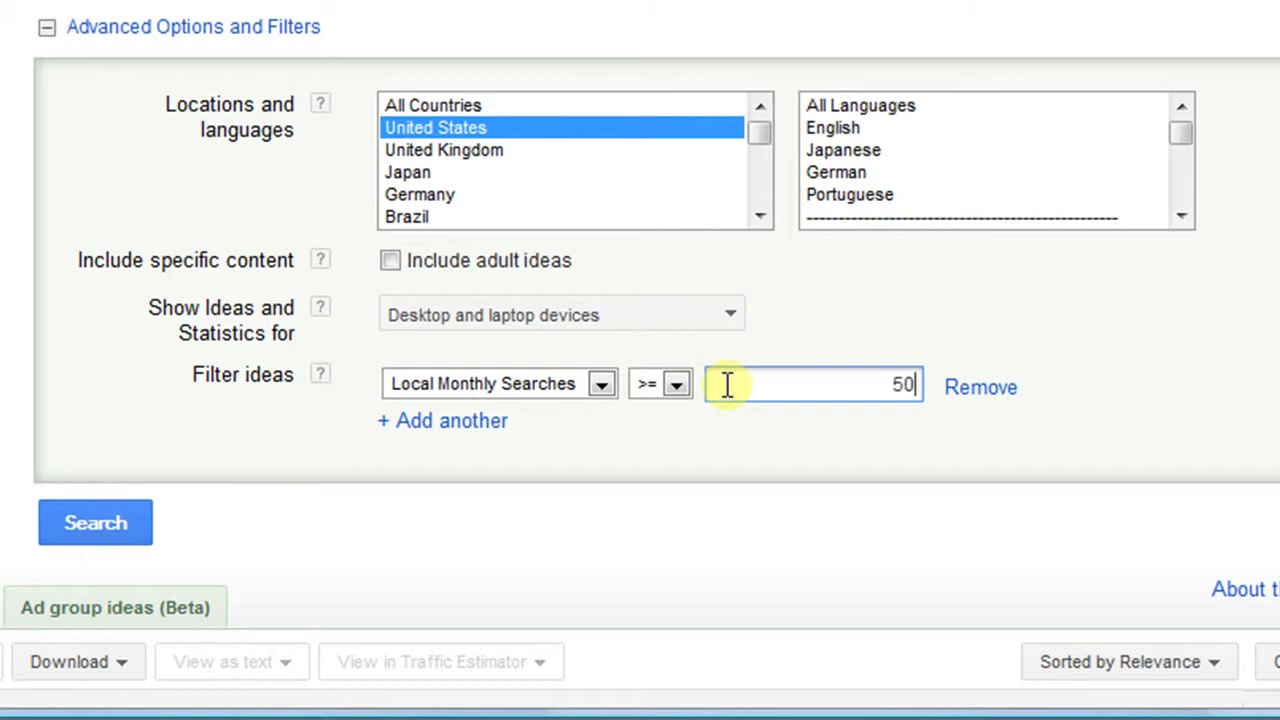
Step: Add a second filter of Approximate CPC > $0.40 and rerun the search
left_click(480, 421)
left_click(600, 430)
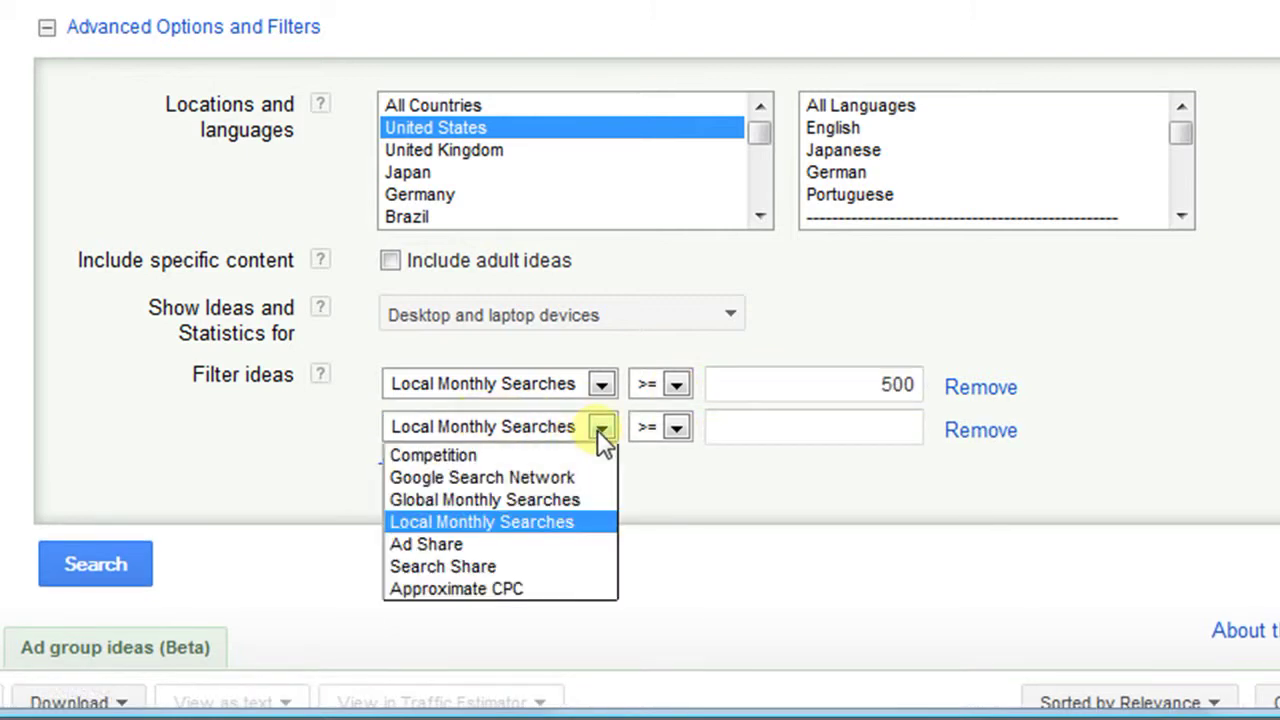
left_click(567, 588)
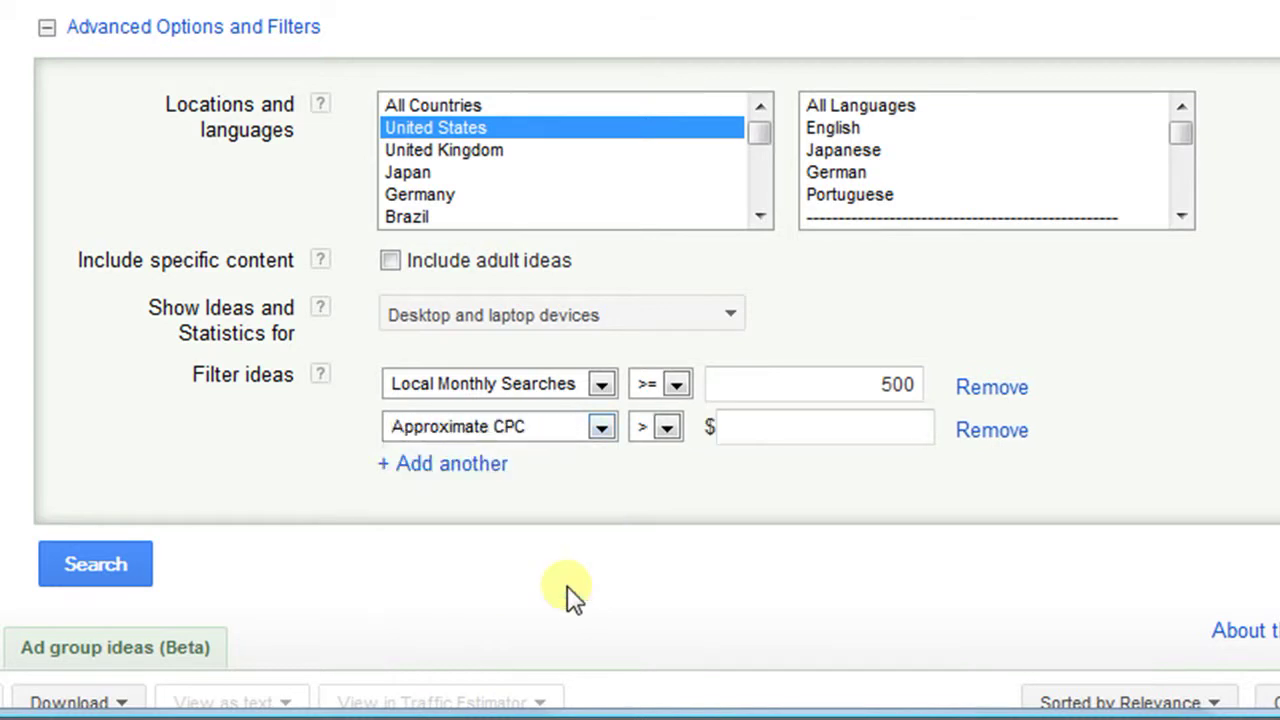
left_click(768, 429)
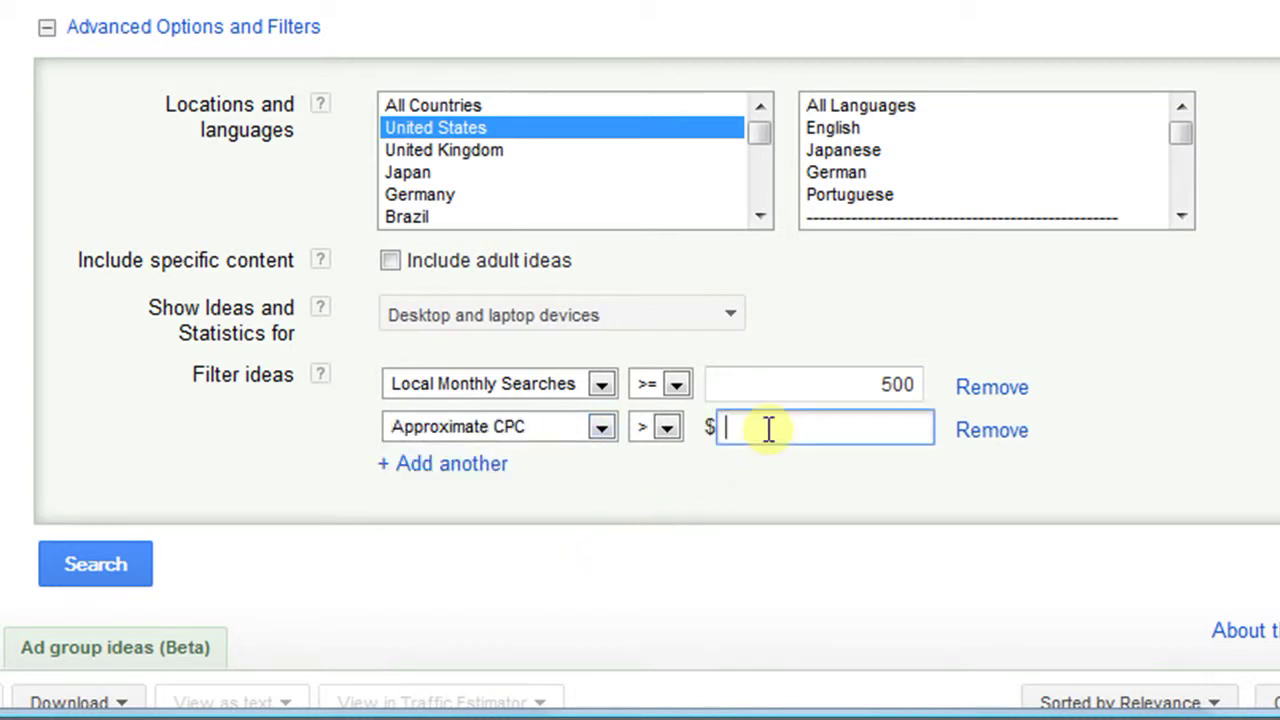
type(".40")
left_click(47, 29)
left_click(76, 124)
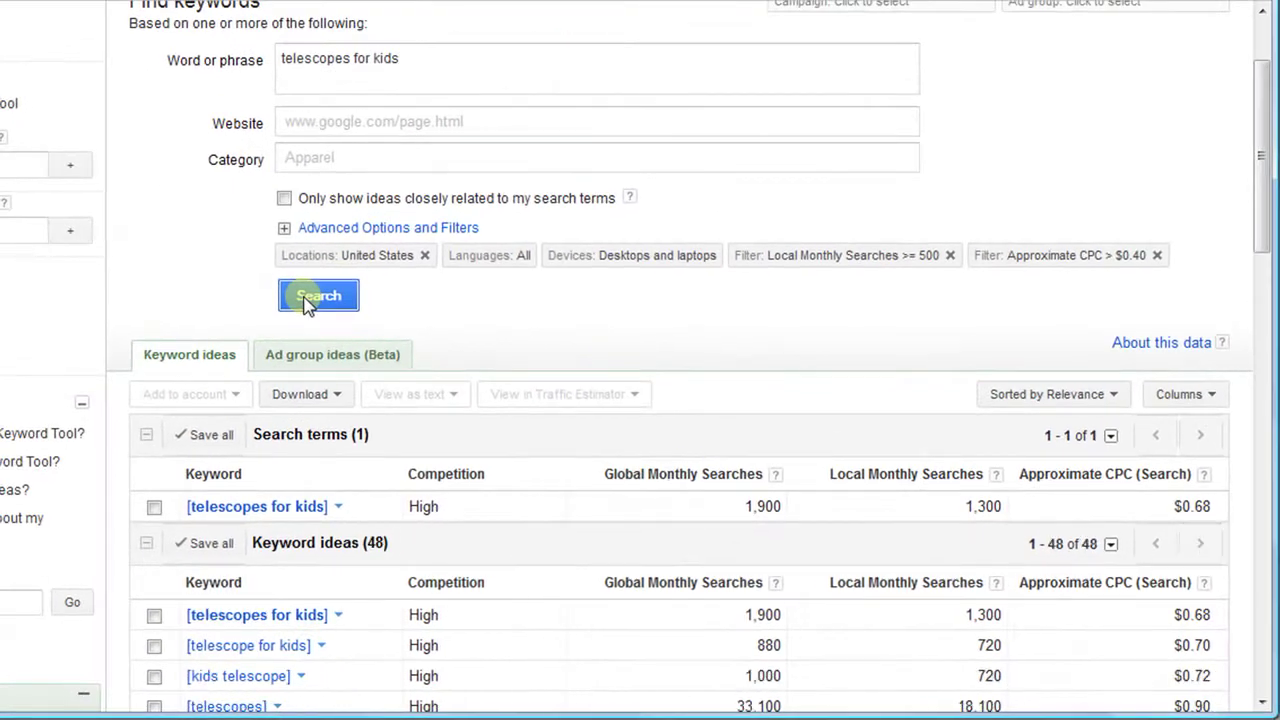
scroll(124, 288, "down", 4)
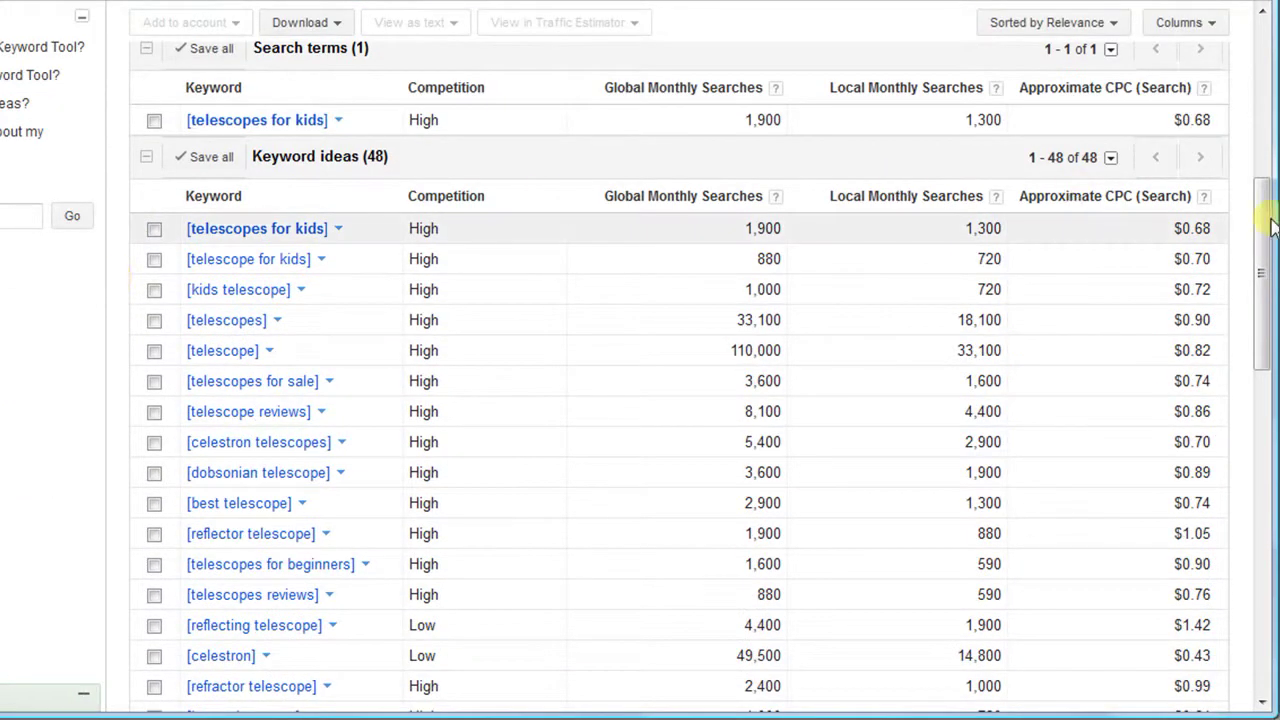
left_click_drag(1266, 222, 1270, 205)
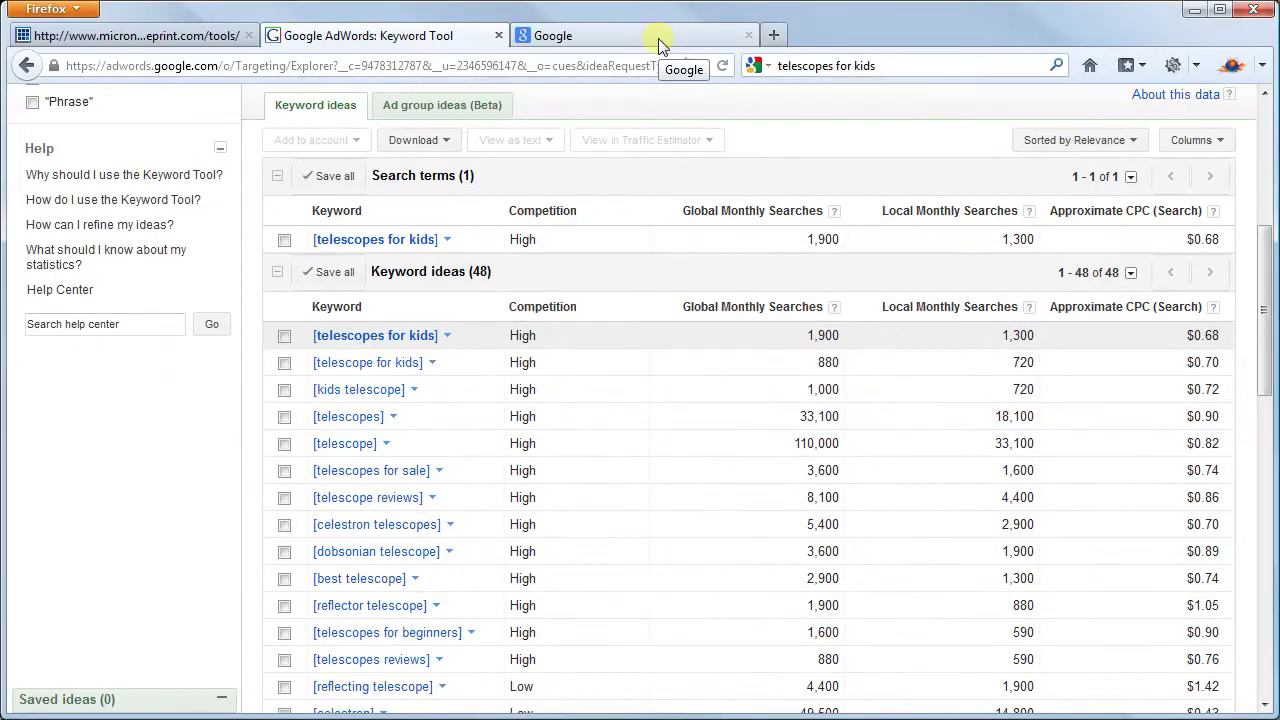
left_click(658, 38)
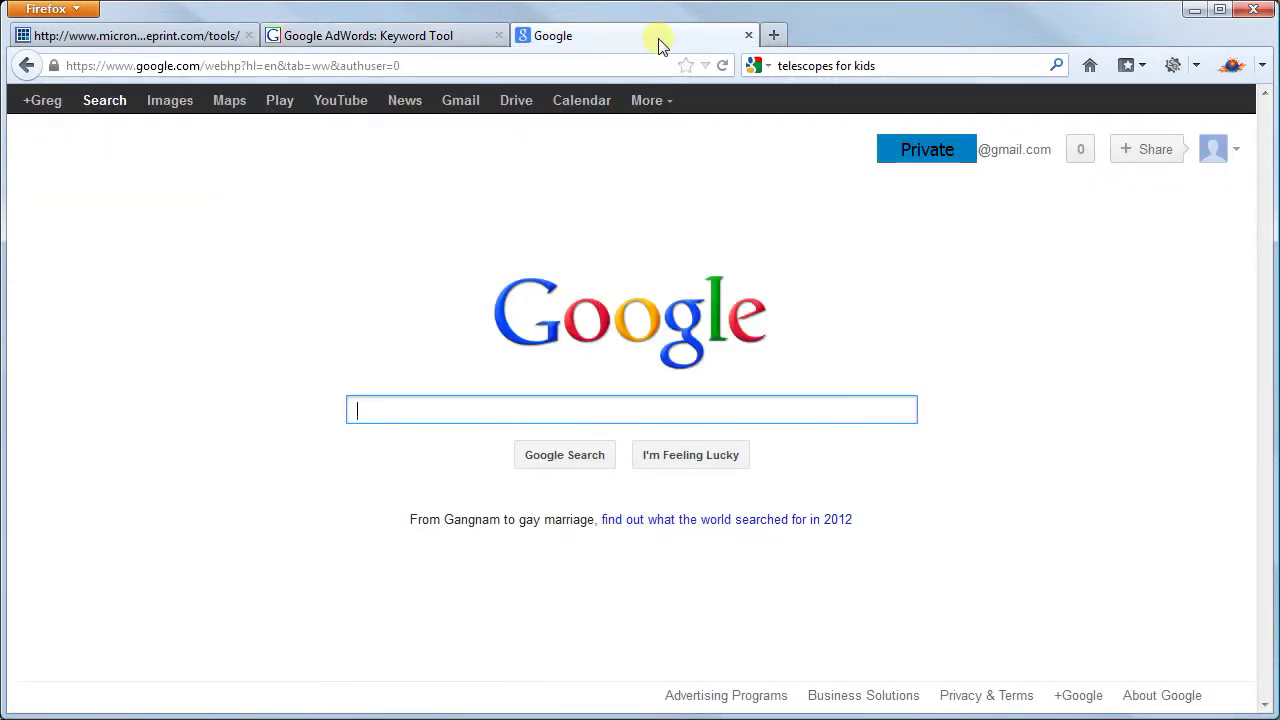
type("telescopes for kids")
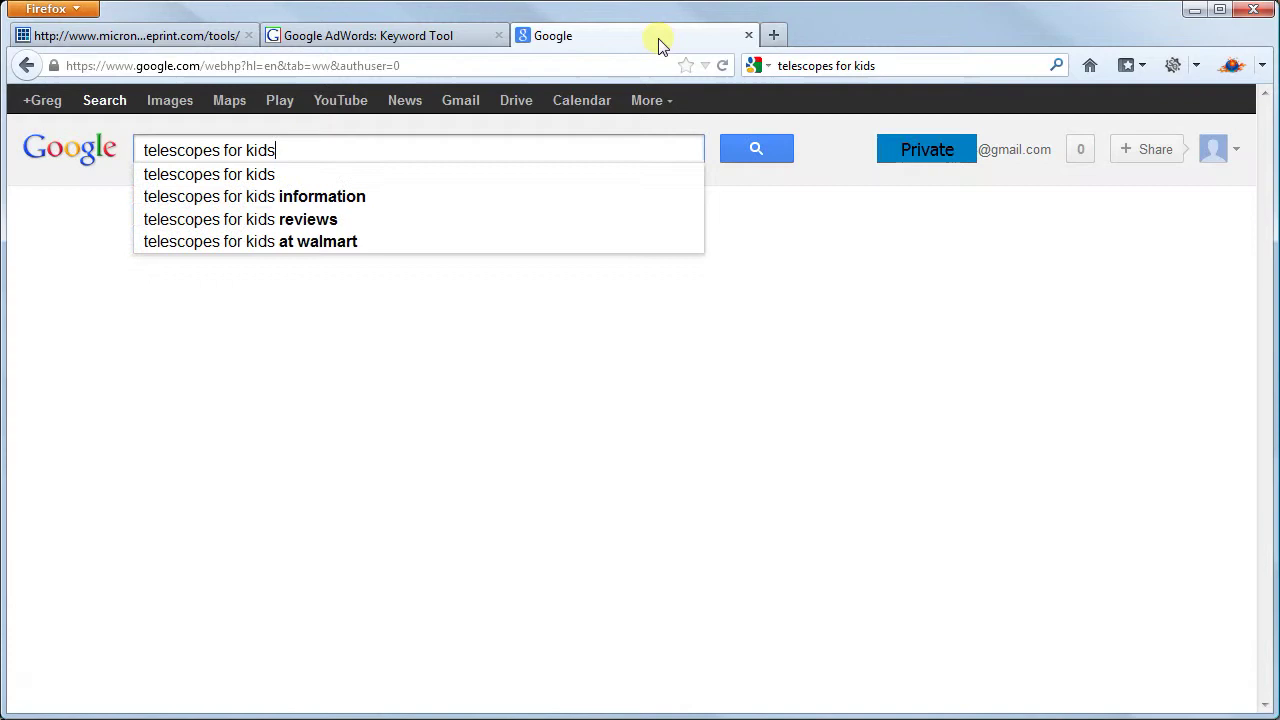
left_click(767, 146)
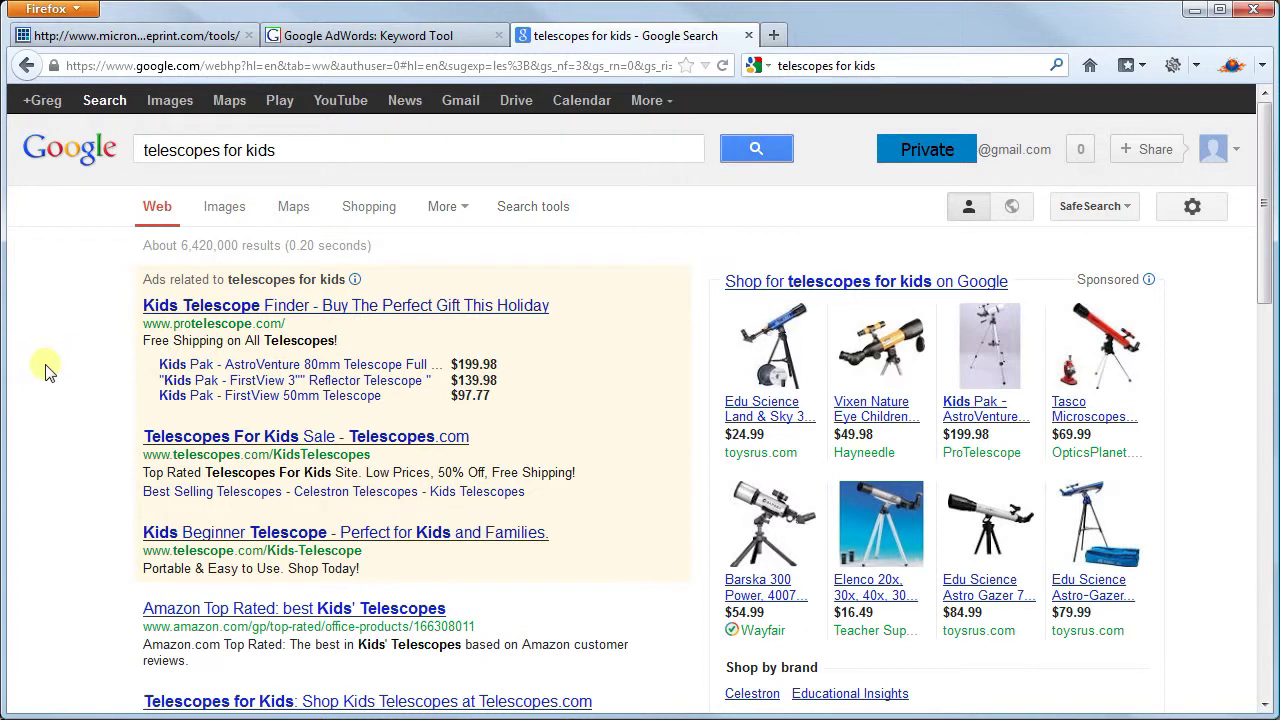
scroll(45, 368, "down", 2)
scroll(45, 368, "down", 5)
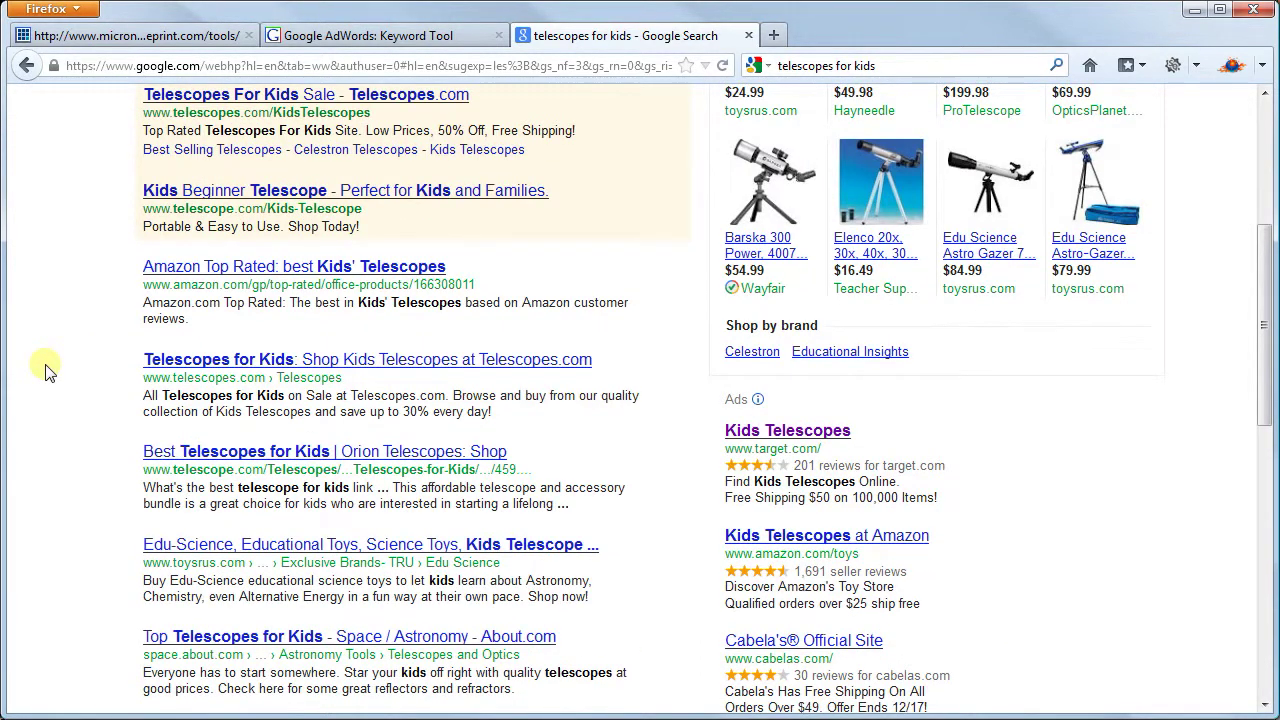
scroll(45, 368, "up", 4)
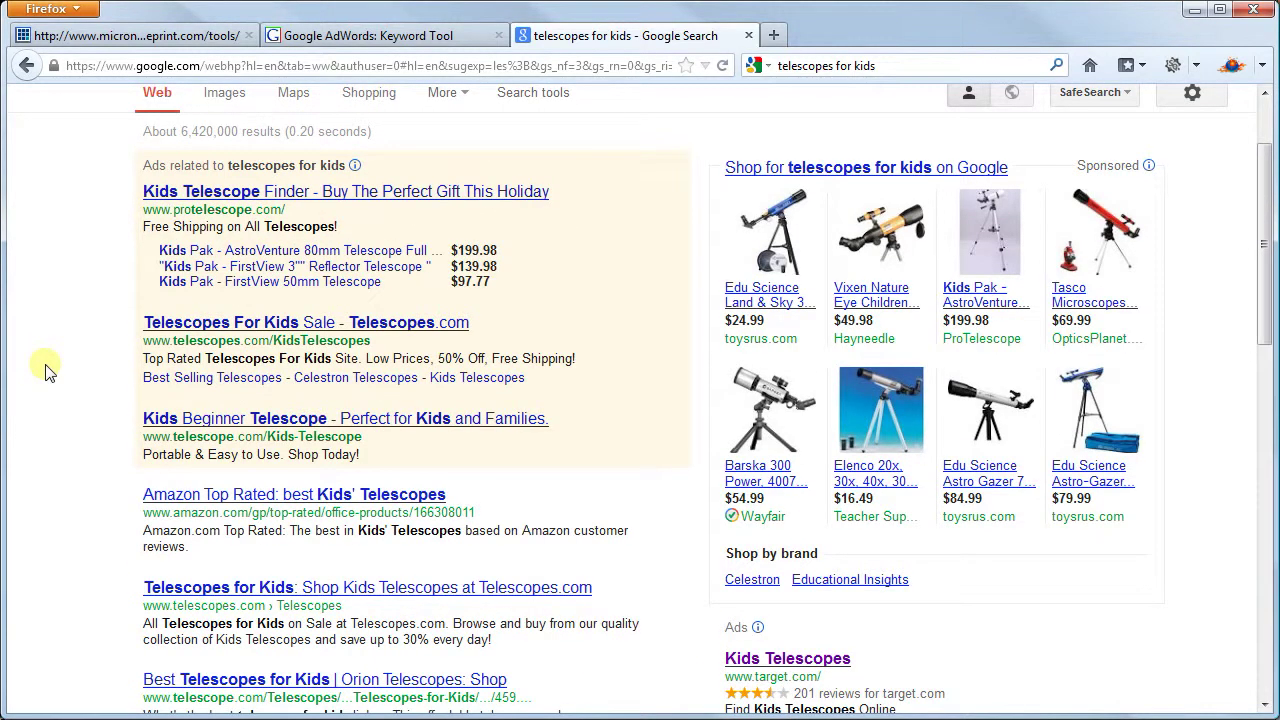
scroll(45, 368, "down", 7)
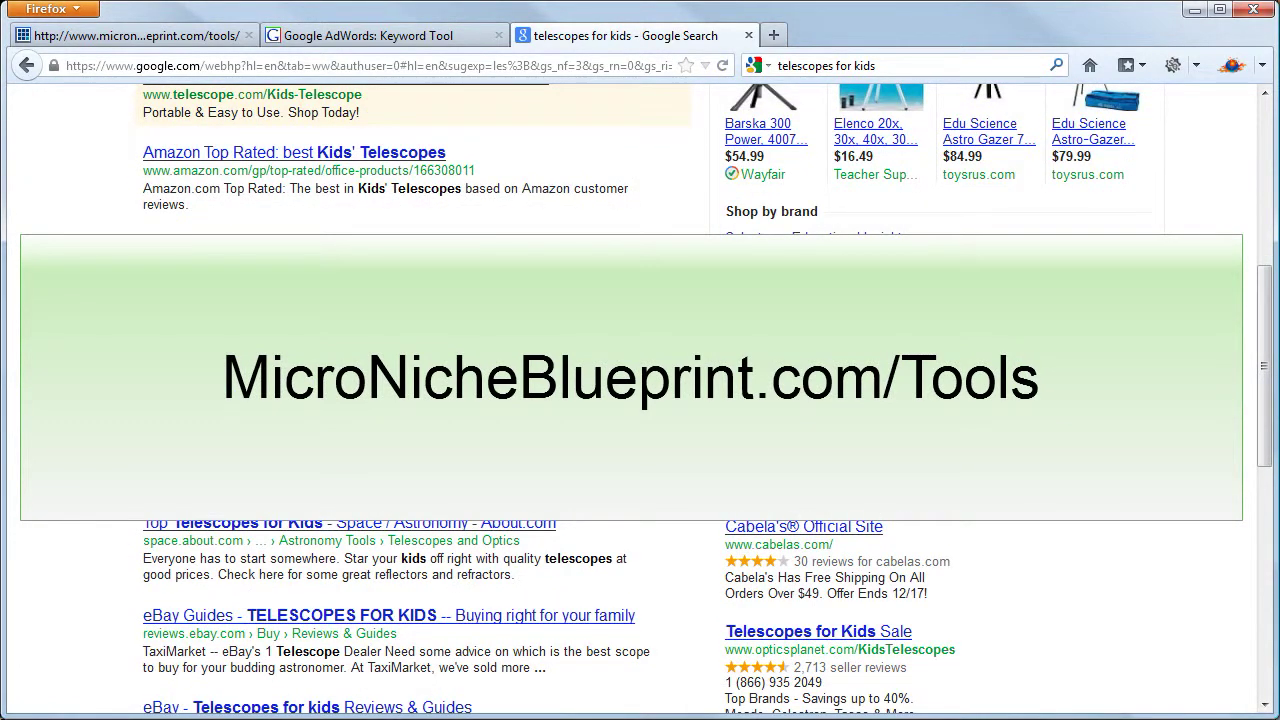
scroll(45, 370, "up", 8)
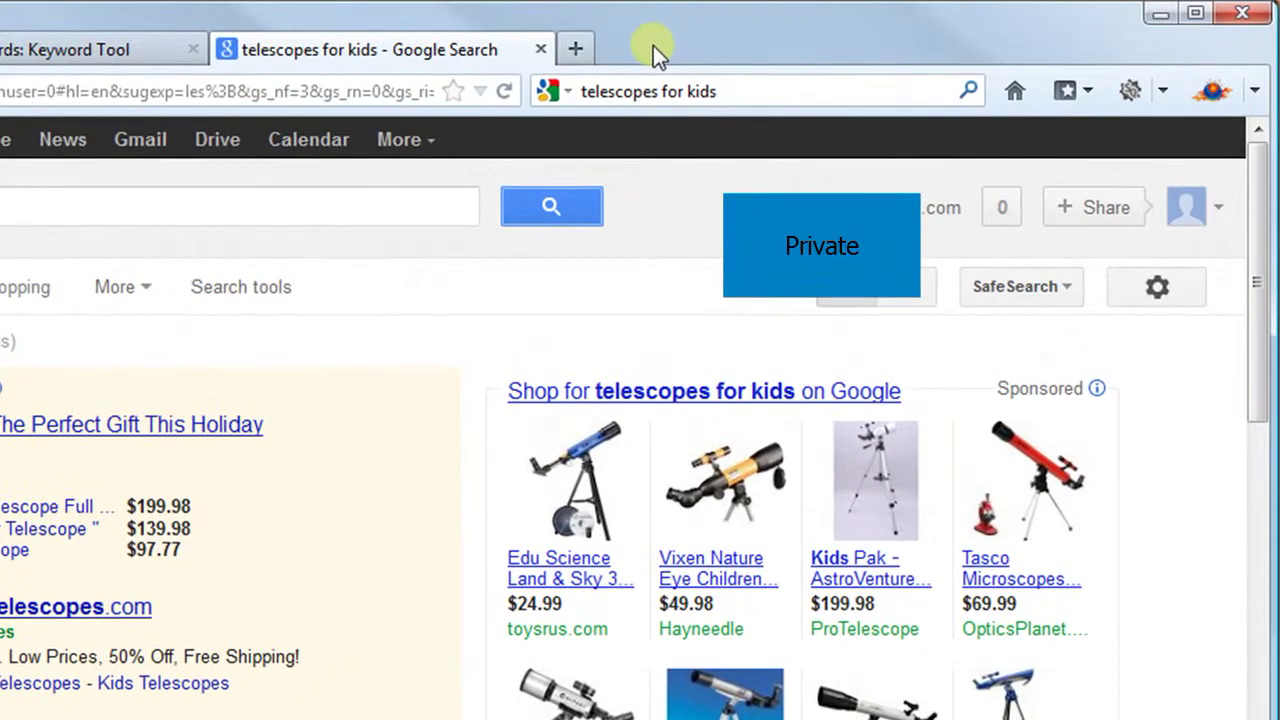
Step: Turn on the SEOquake metrics bar and enable the SEOmoz Toolbar
left_click(1128, 94)
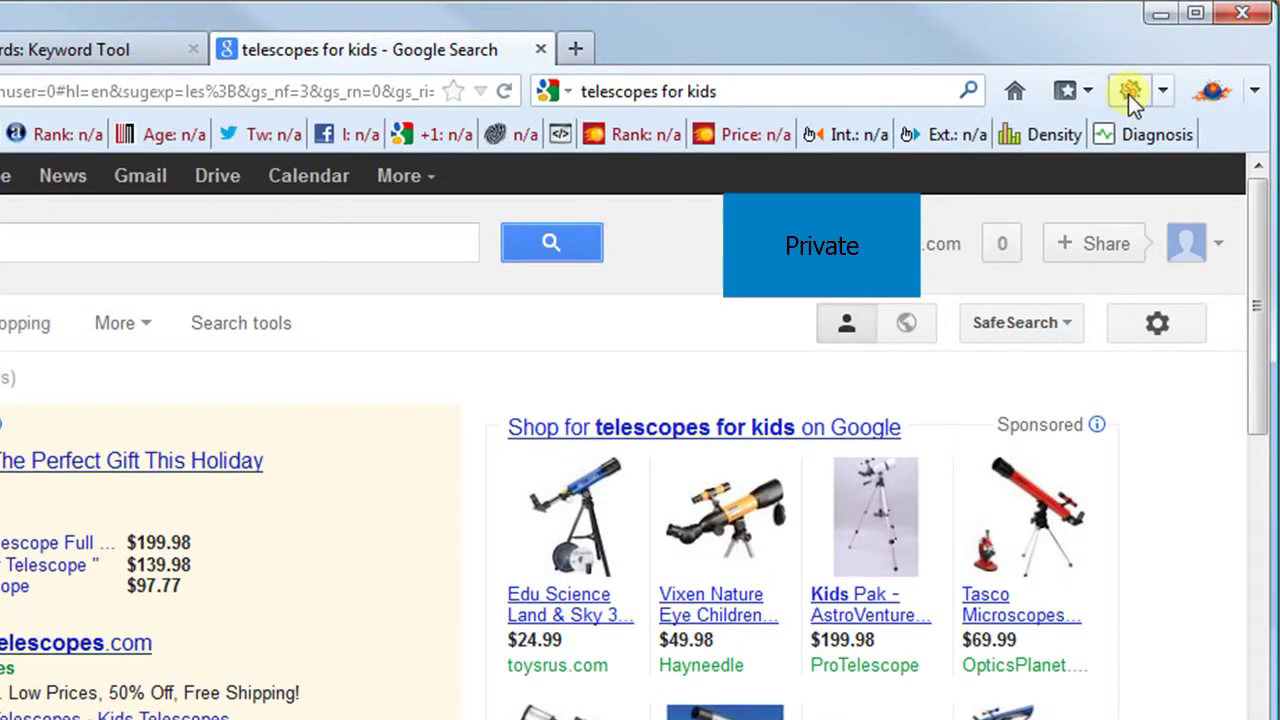
right_click(640, 34)
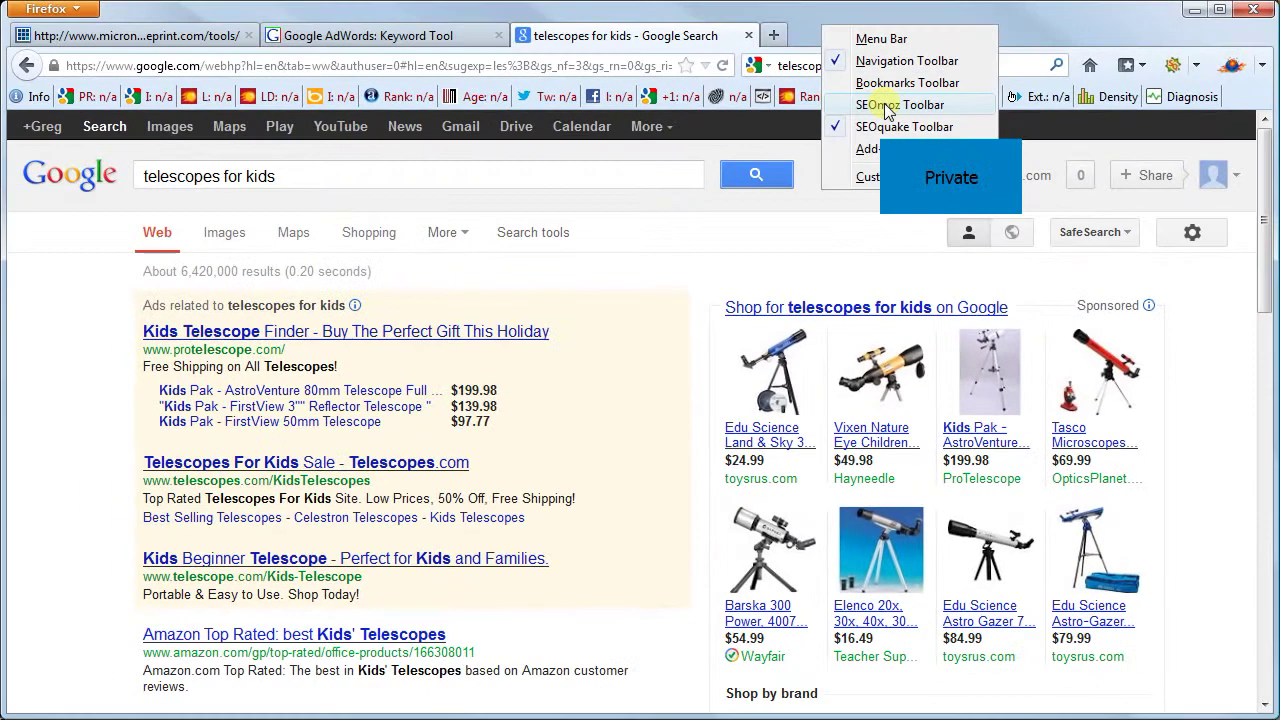
left_click(885, 105)
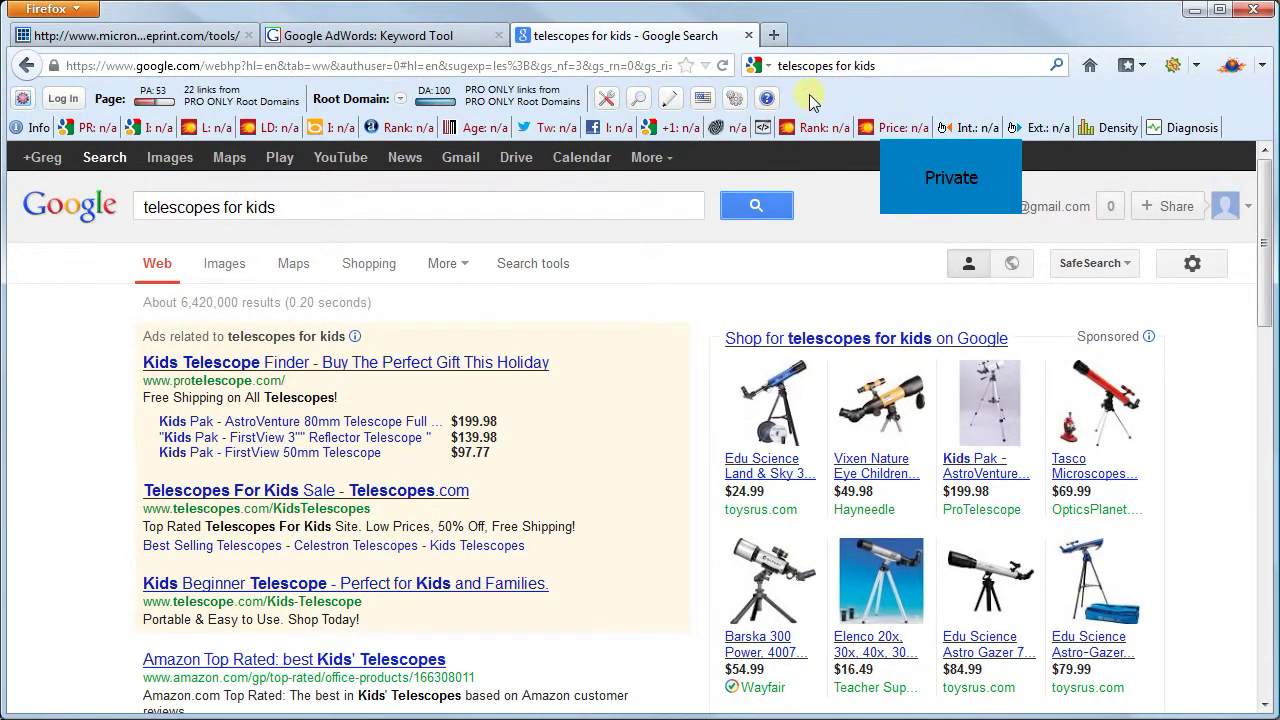
Step: Enable SEOmoz's Display SERP Overlay and rerun the 'telescopes for kids' search to load metrics
left_click(737, 99)
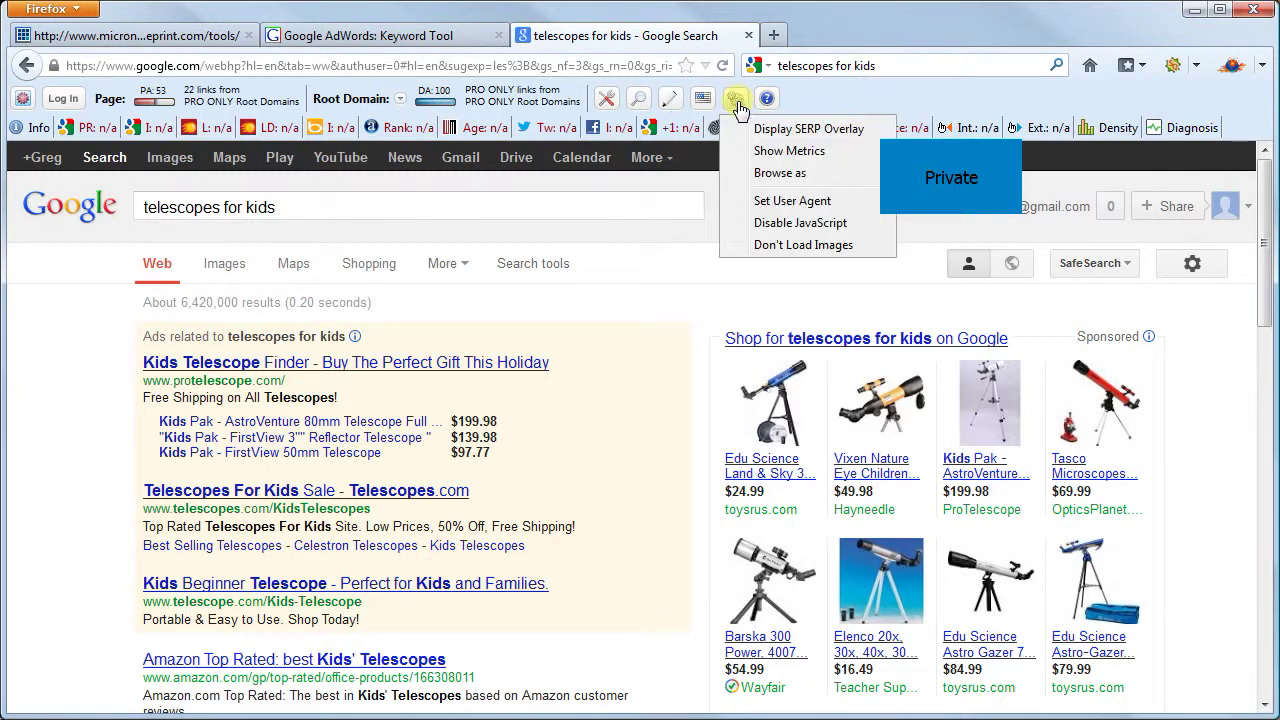
left_click(768, 130)
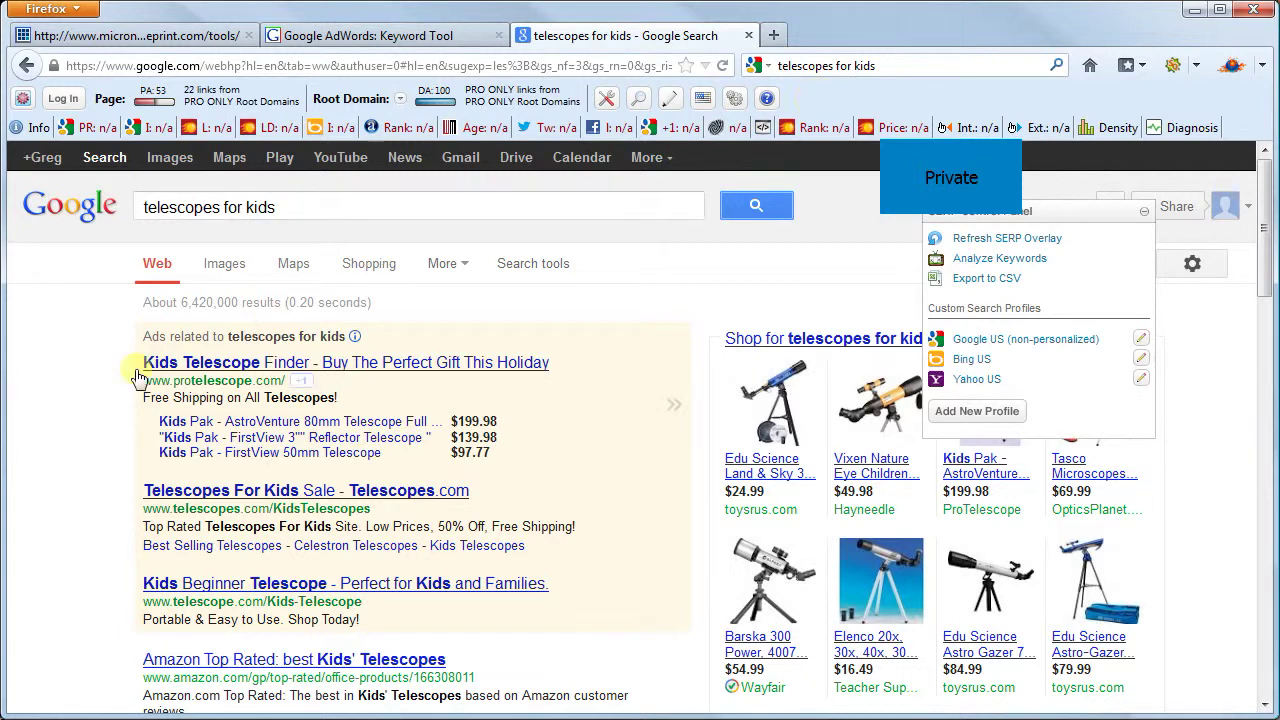
left_click(756, 208)
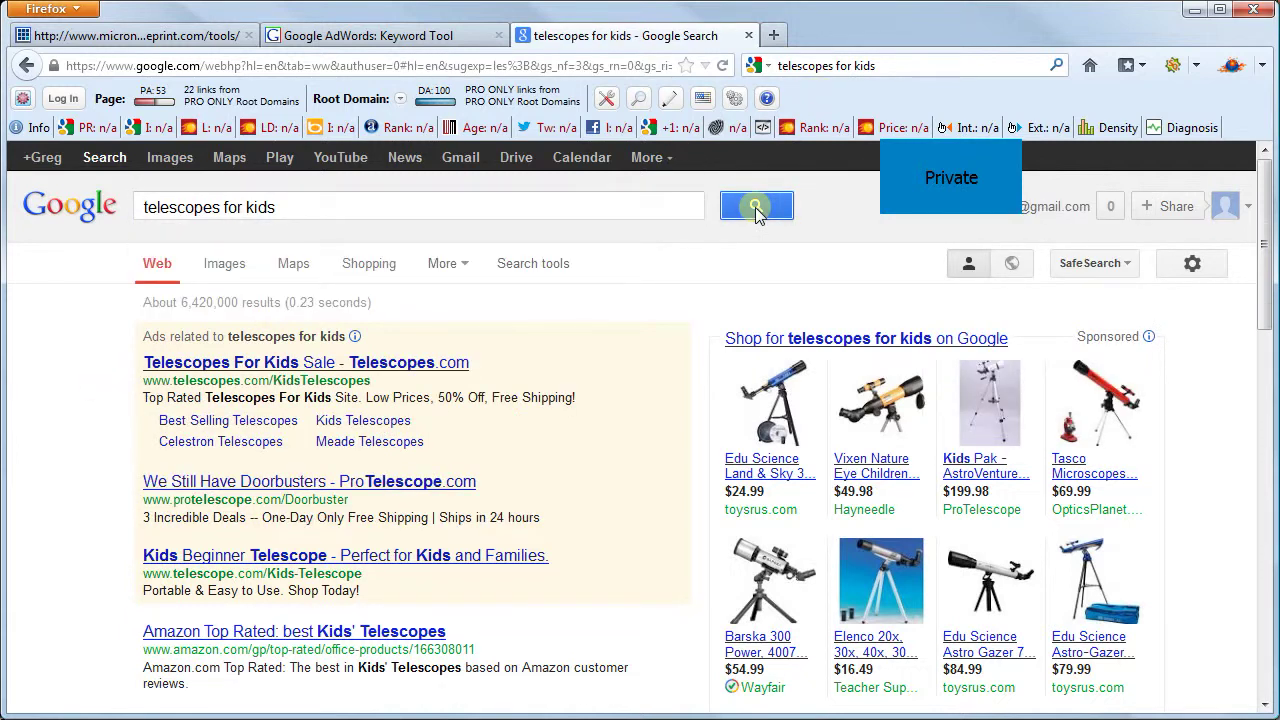
left_click(756, 208)
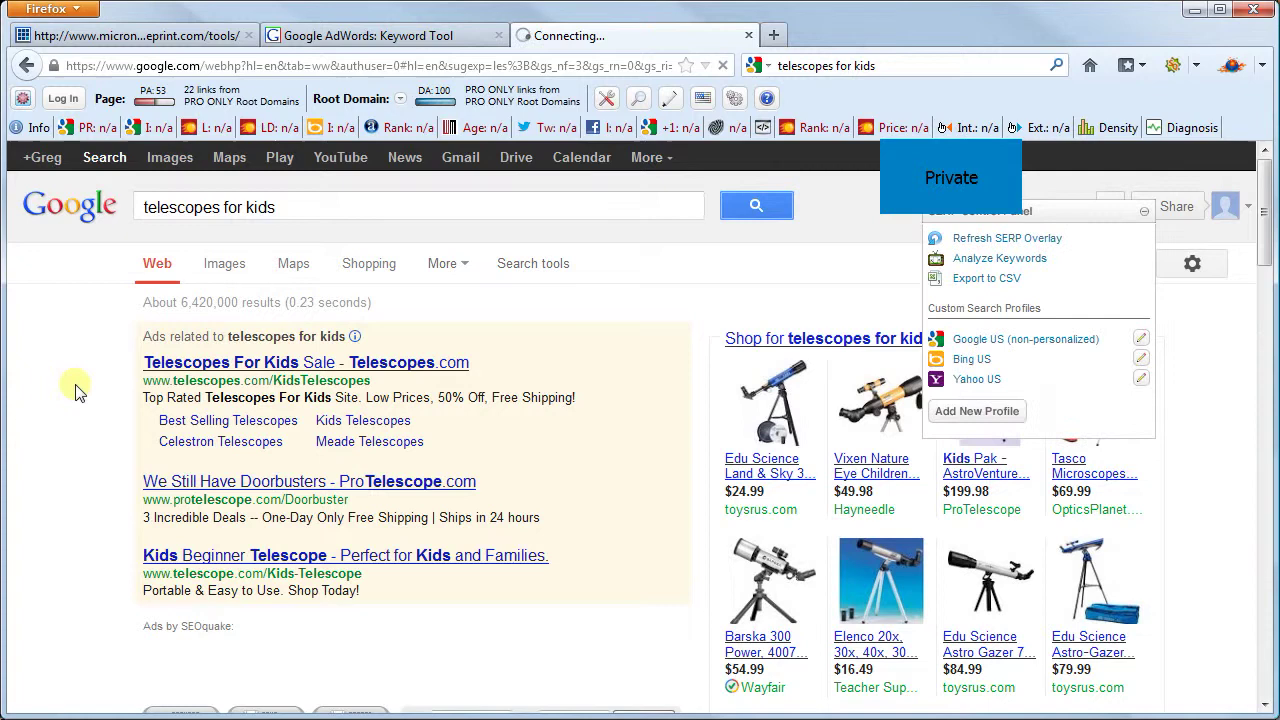
scroll(77, 390, "down", 2)
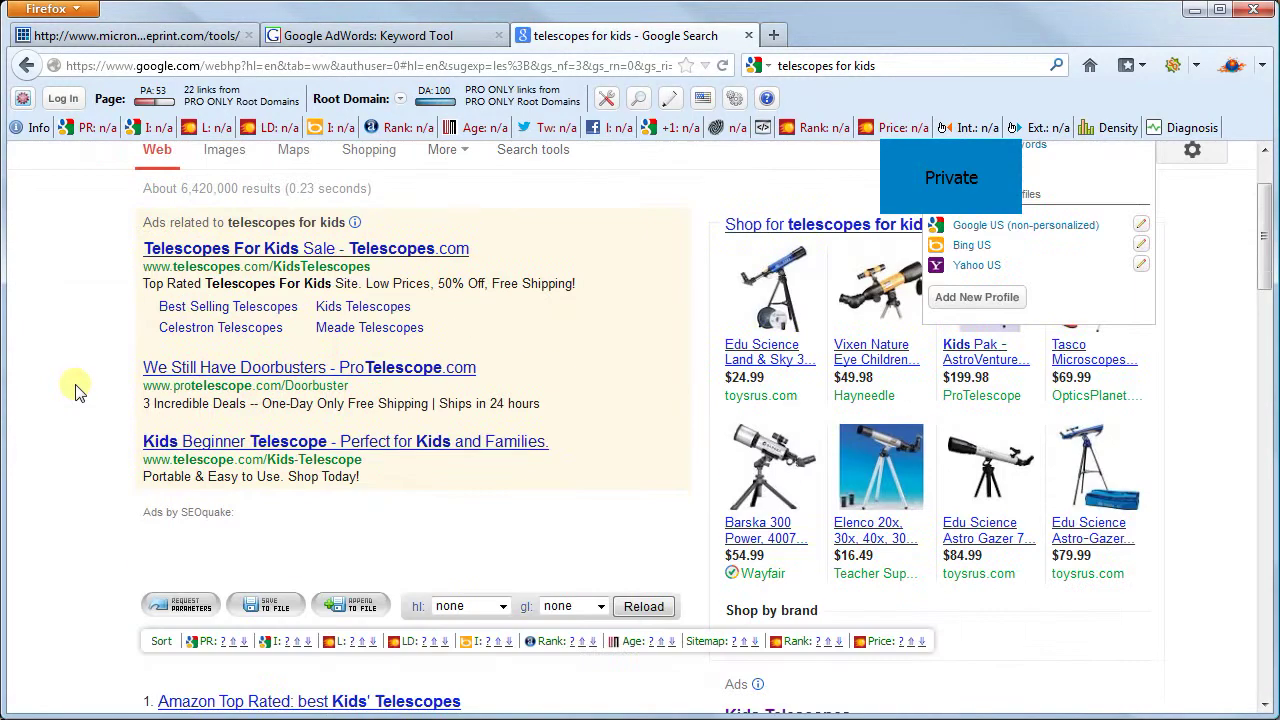
scroll(77, 390, "down", 5)
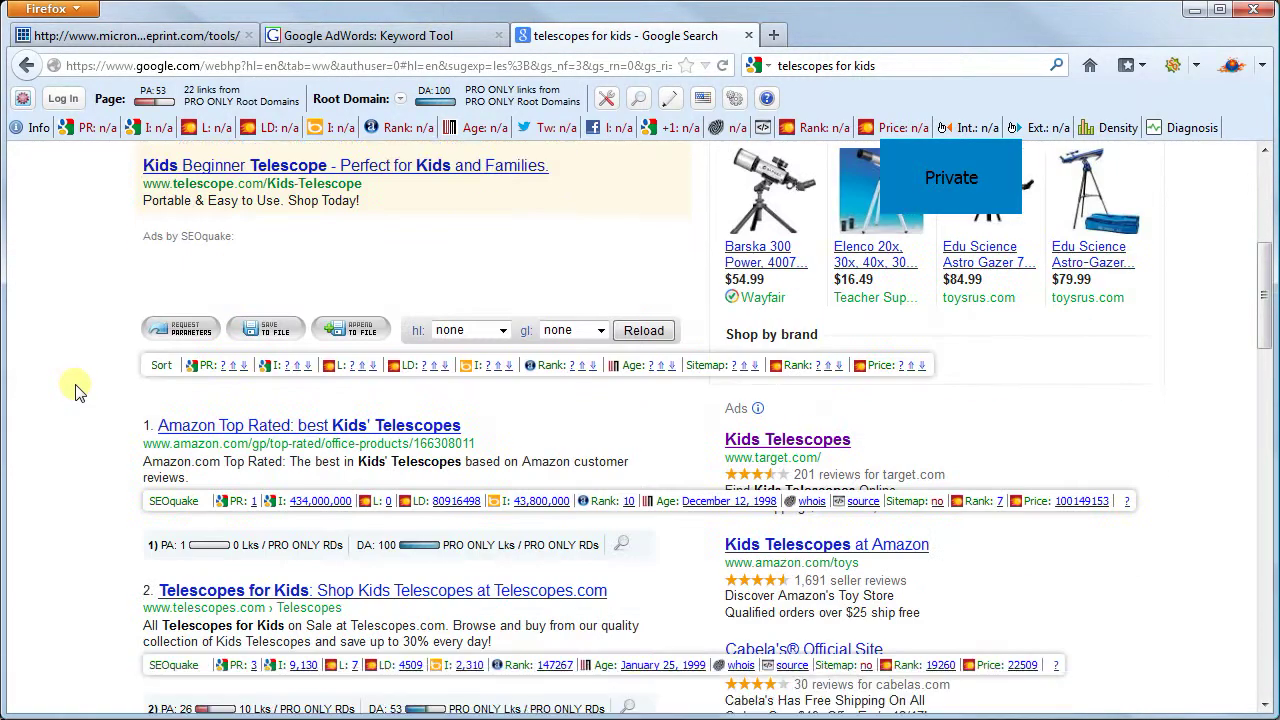
scroll(77, 390, "down", 5)
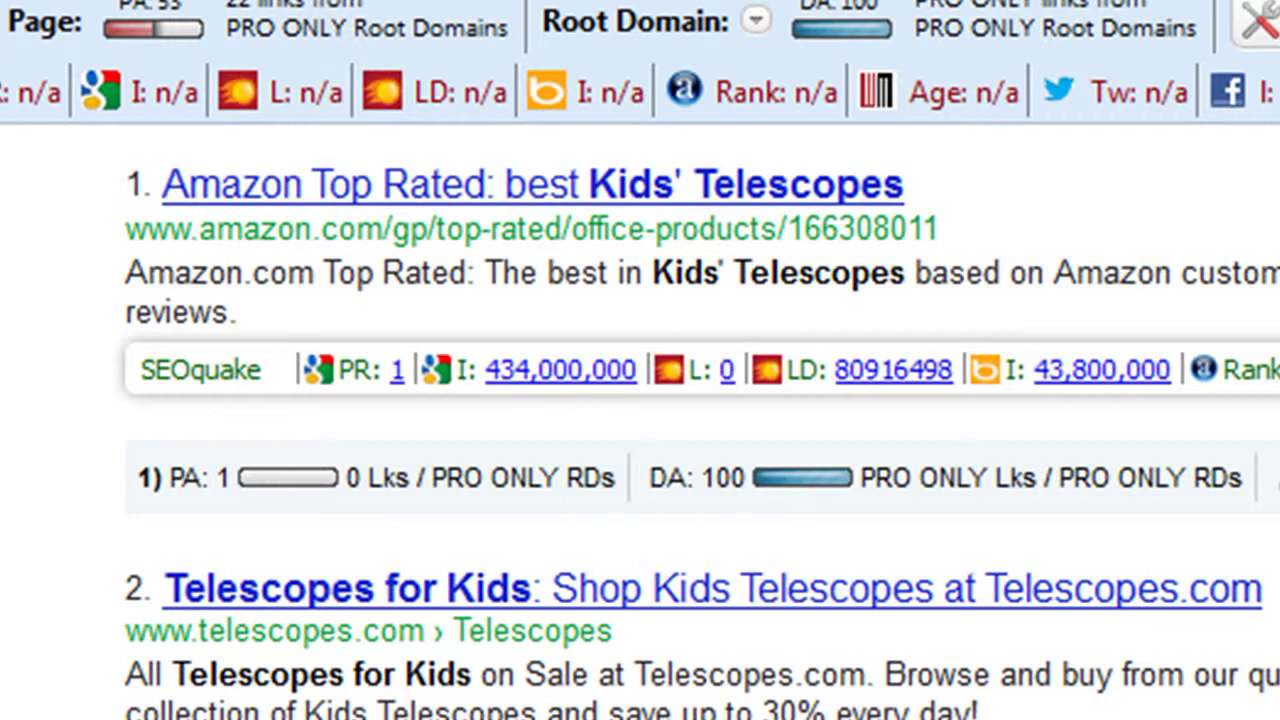
scroll(700, 437, "down", 3)
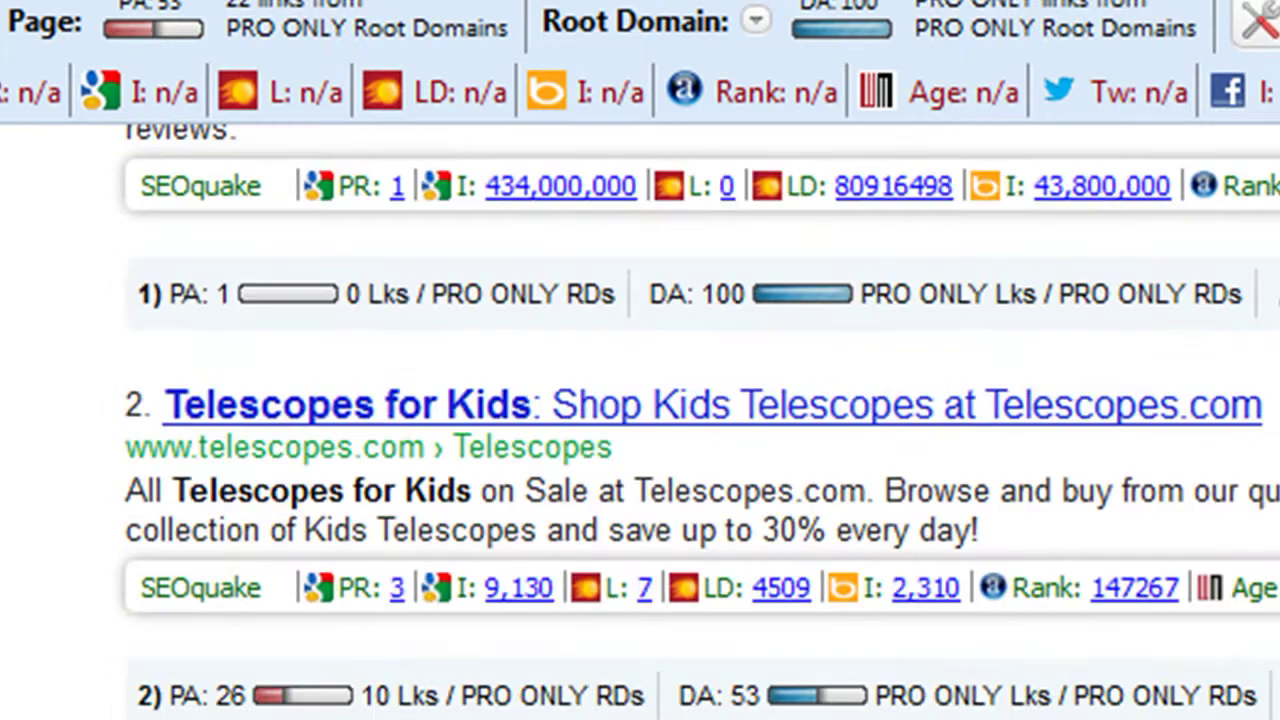
scroll(700, 420, "down", 10)
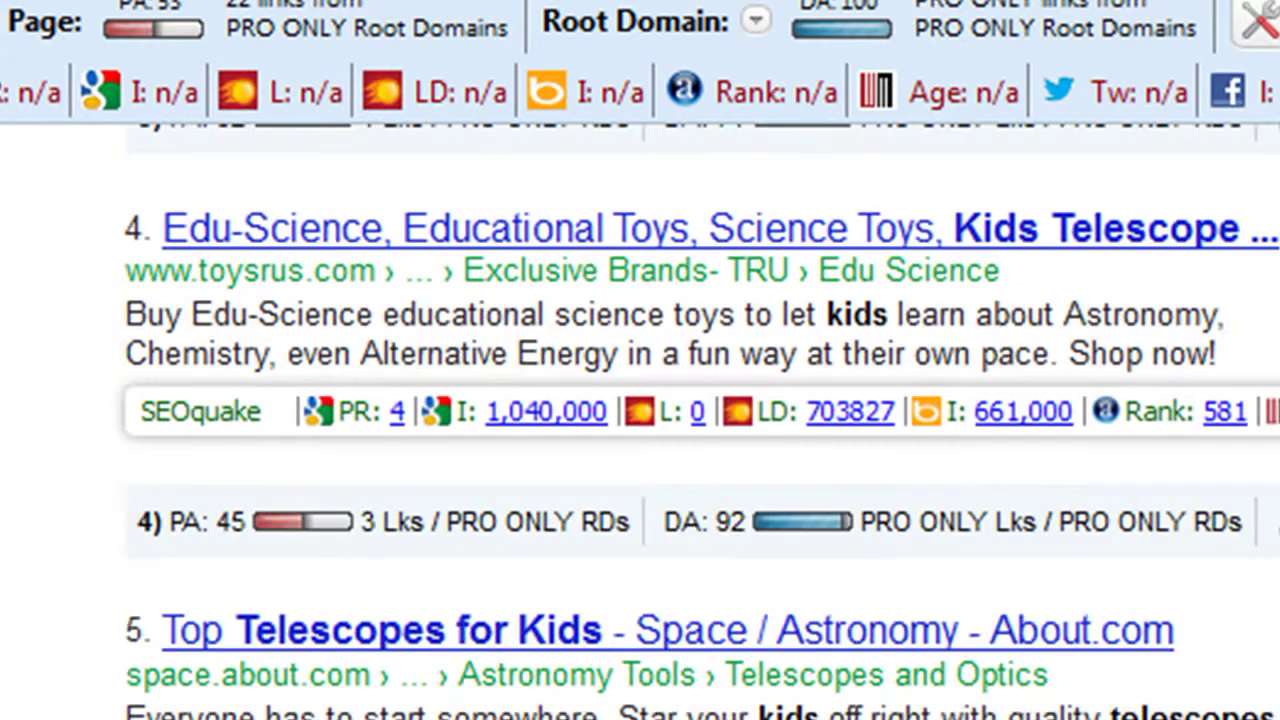
scroll(700, 420, "down", 1)
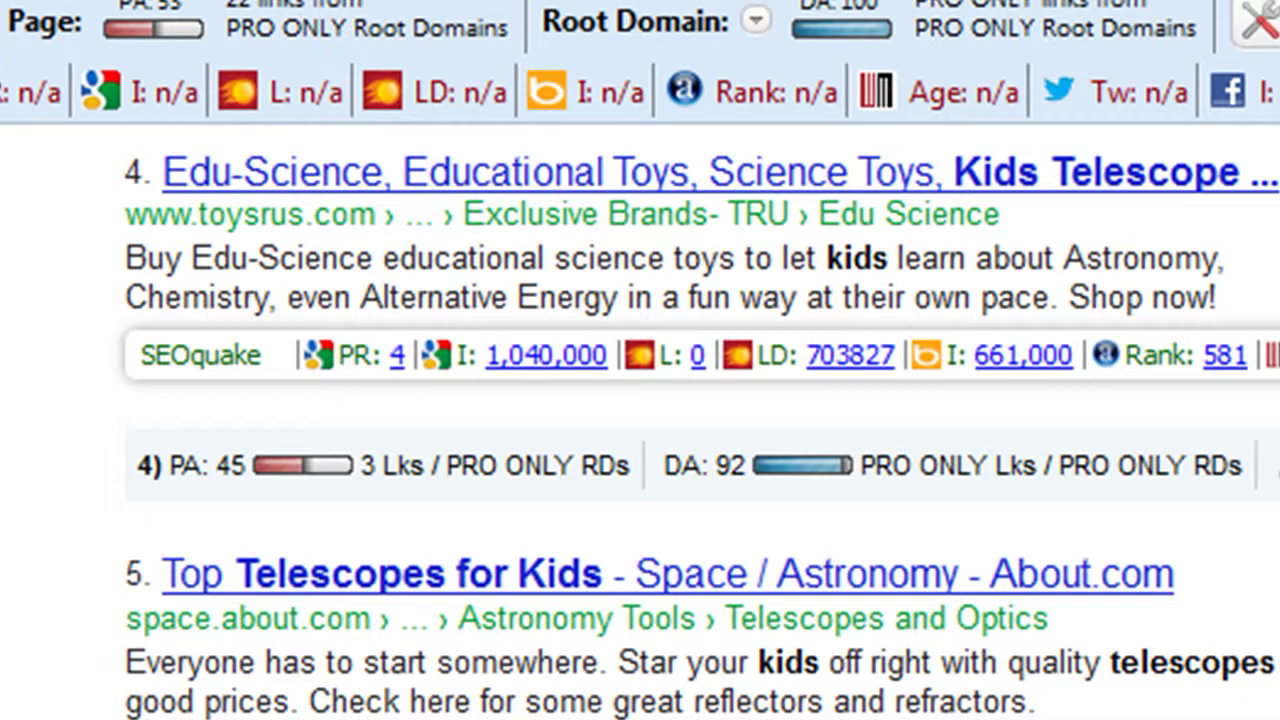
scroll(700, 420, "down", 8)
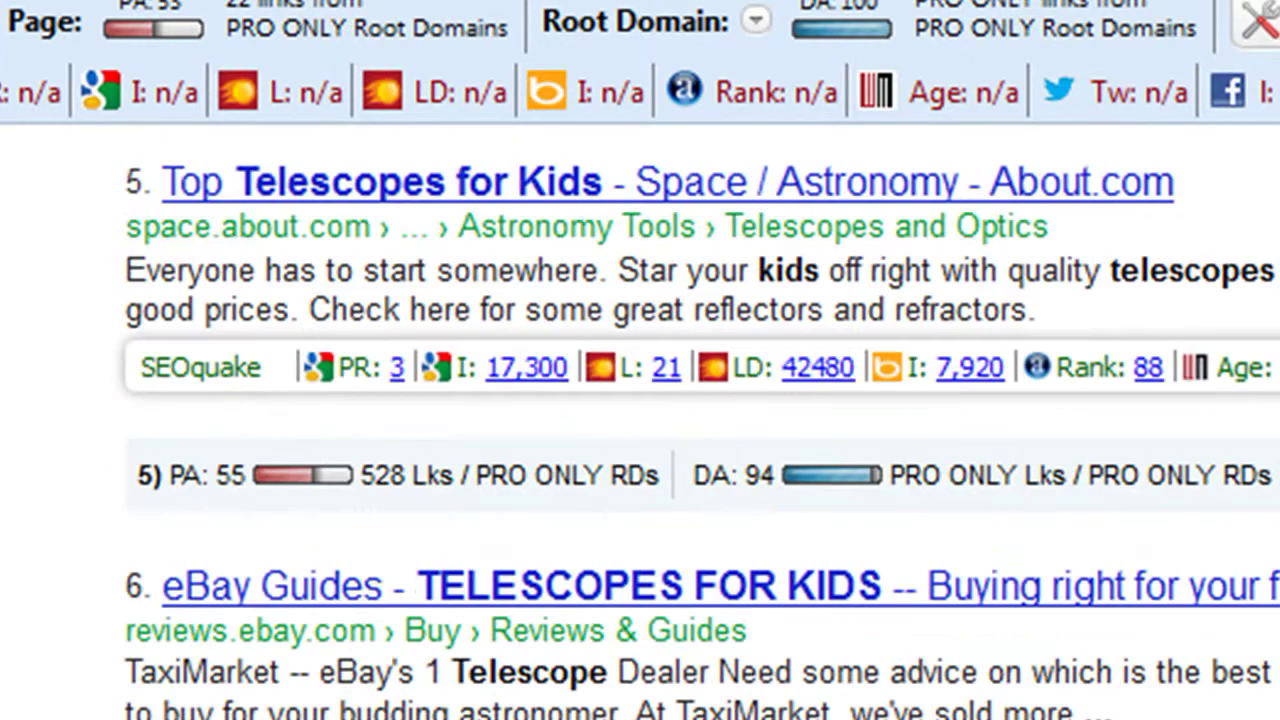
scroll(700, 420, "down", 4)
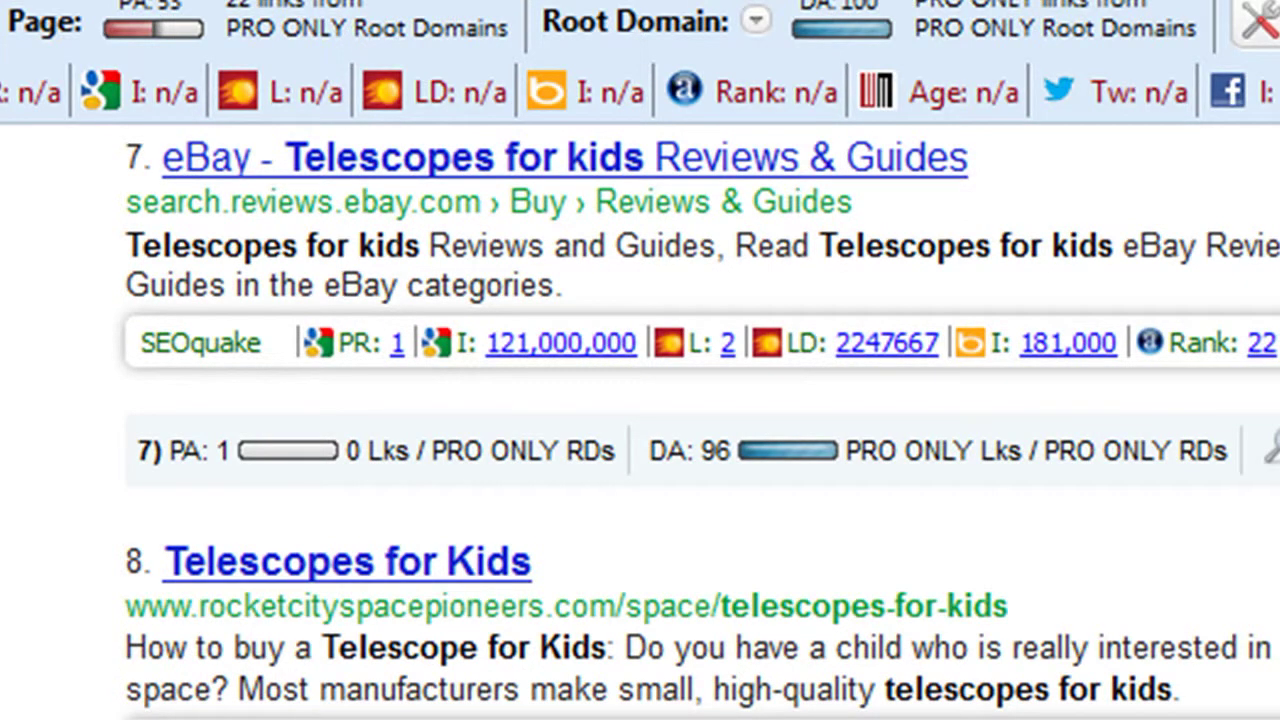
scroll(700, 420, "down", 4)
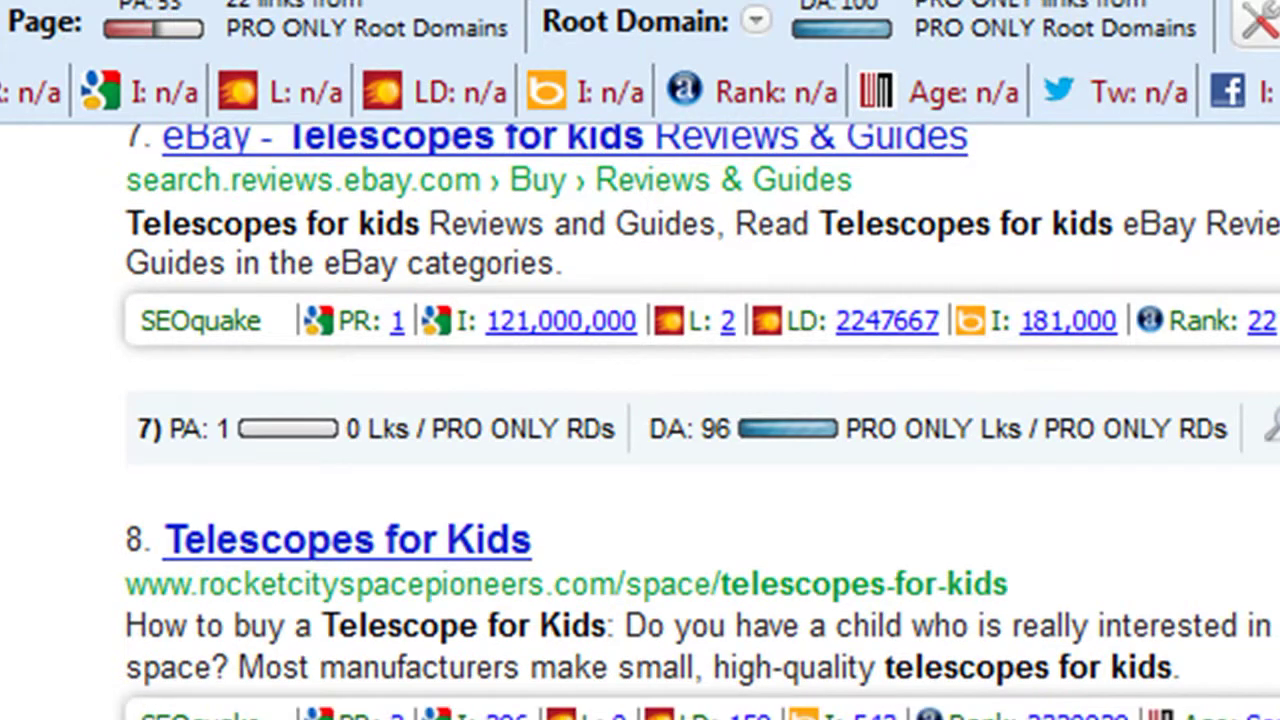